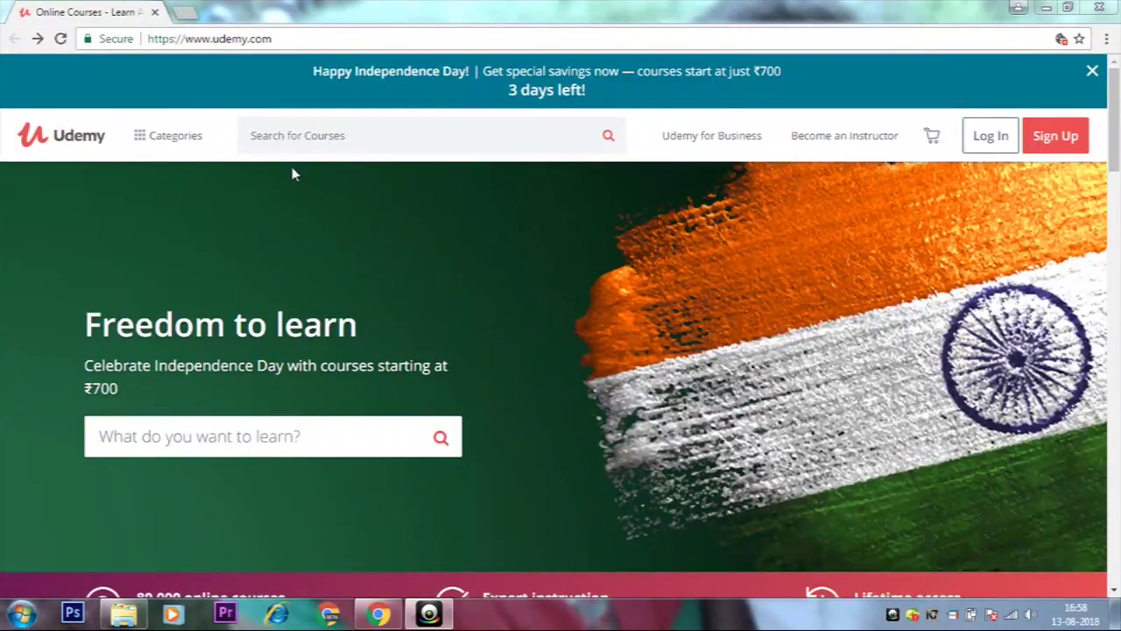
Examine the course categories and their subtopics, including Development, Business, Lifestyle and Teacher Training
{"action": "mouse_move", "coordinate": [150, 144]}
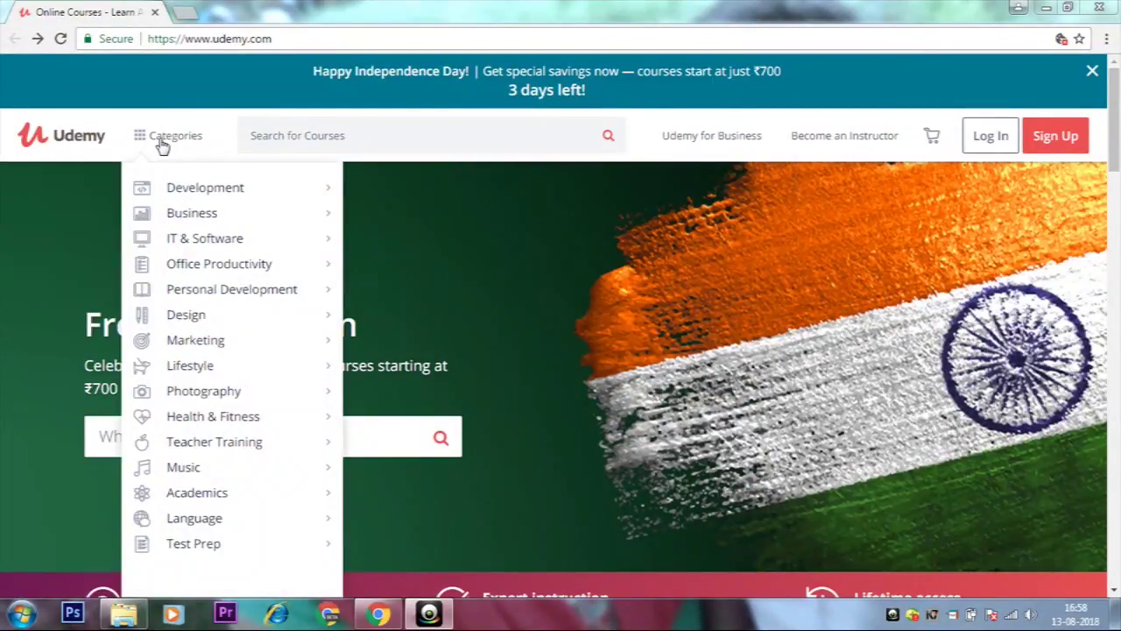
{"action": "mouse_move", "coordinate": [203, 194]}
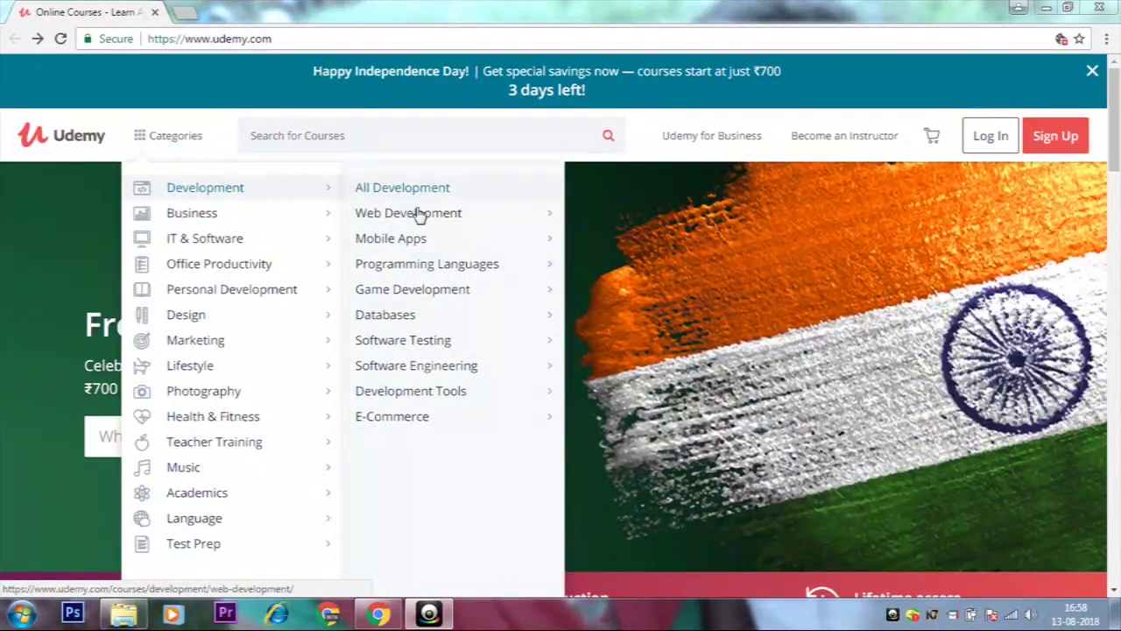
{"action": "mouse_move", "coordinate": [433, 273]}
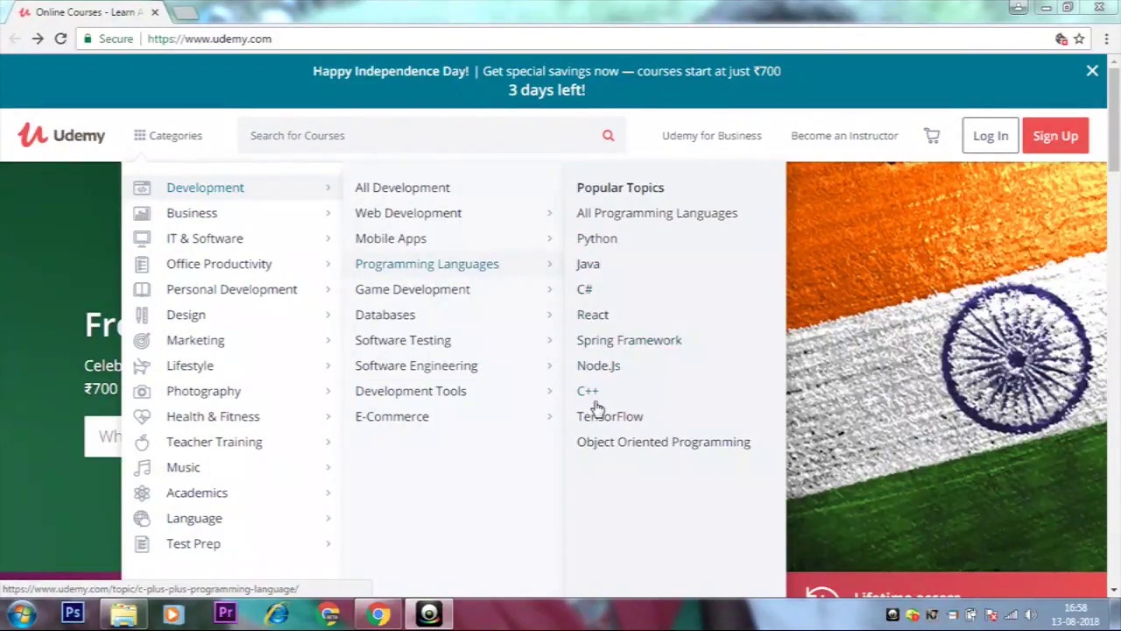
{"action": "mouse_move", "coordinate": [411, 299]}
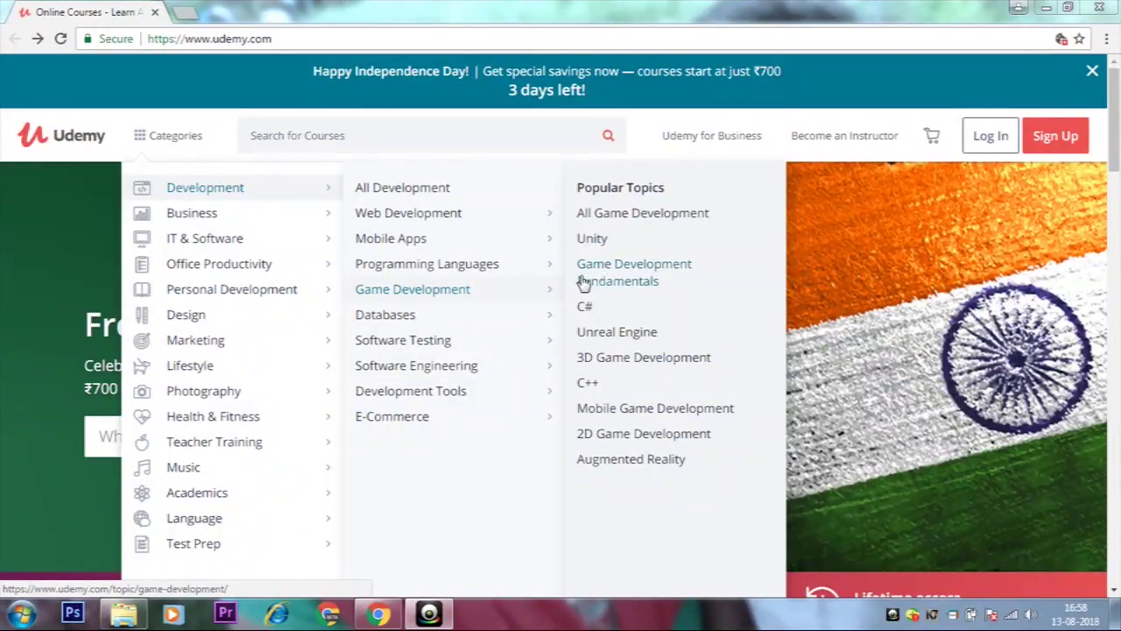
{"action": "mouse_move", "coordinate": [400, 318]}
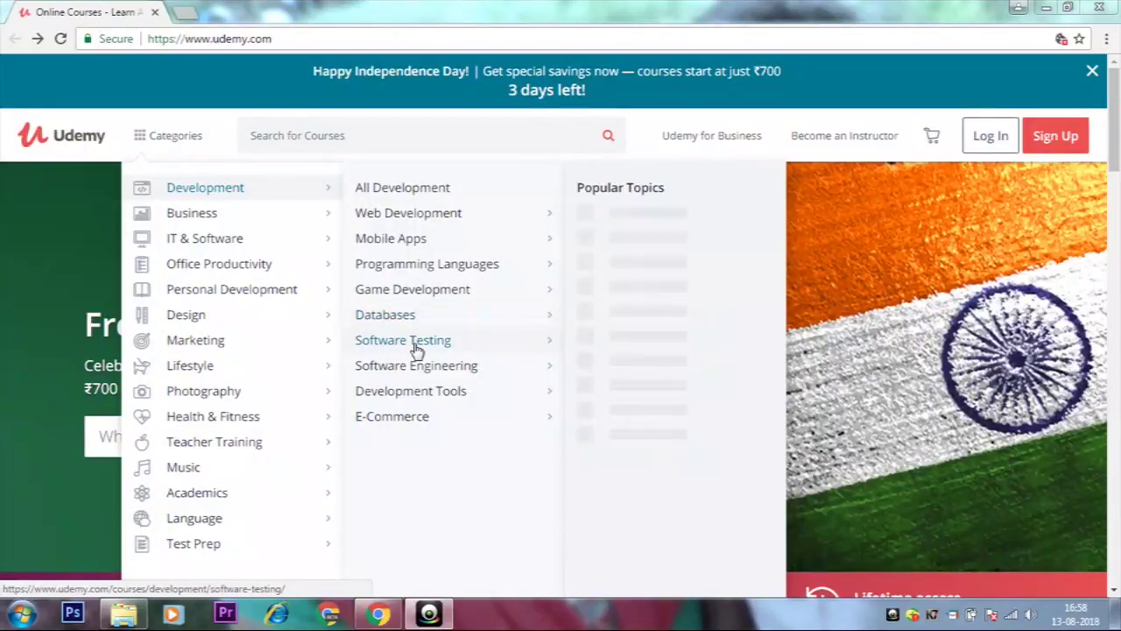
{"action": "mouse_move", "coordinate": [429, 373]}
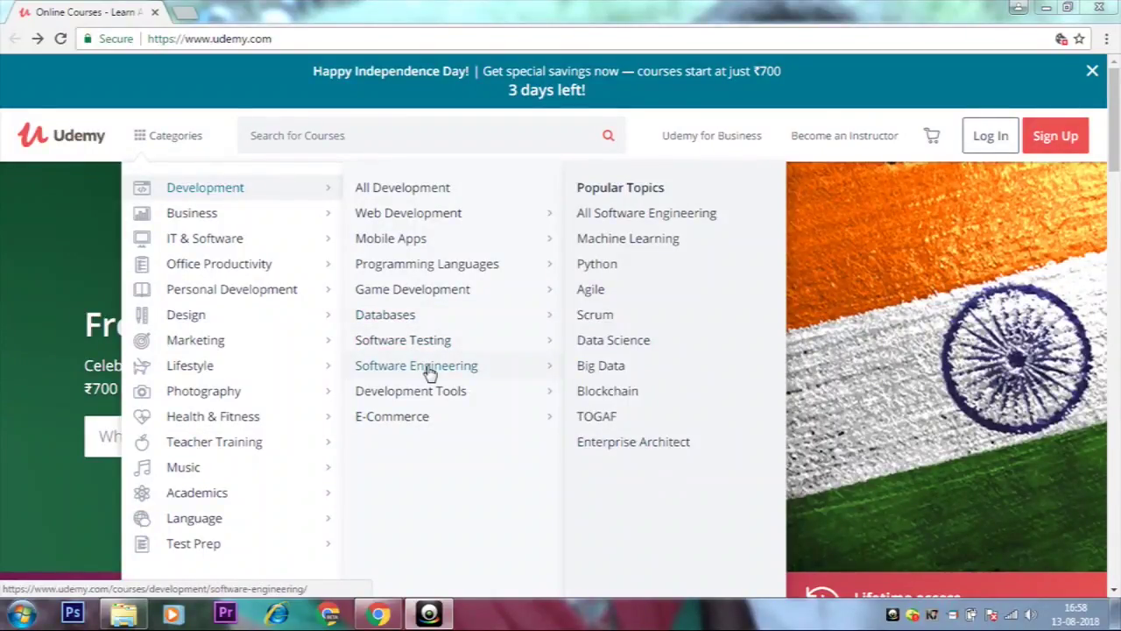
{"action": "mouse_move", "coordinate": [428, 419]}
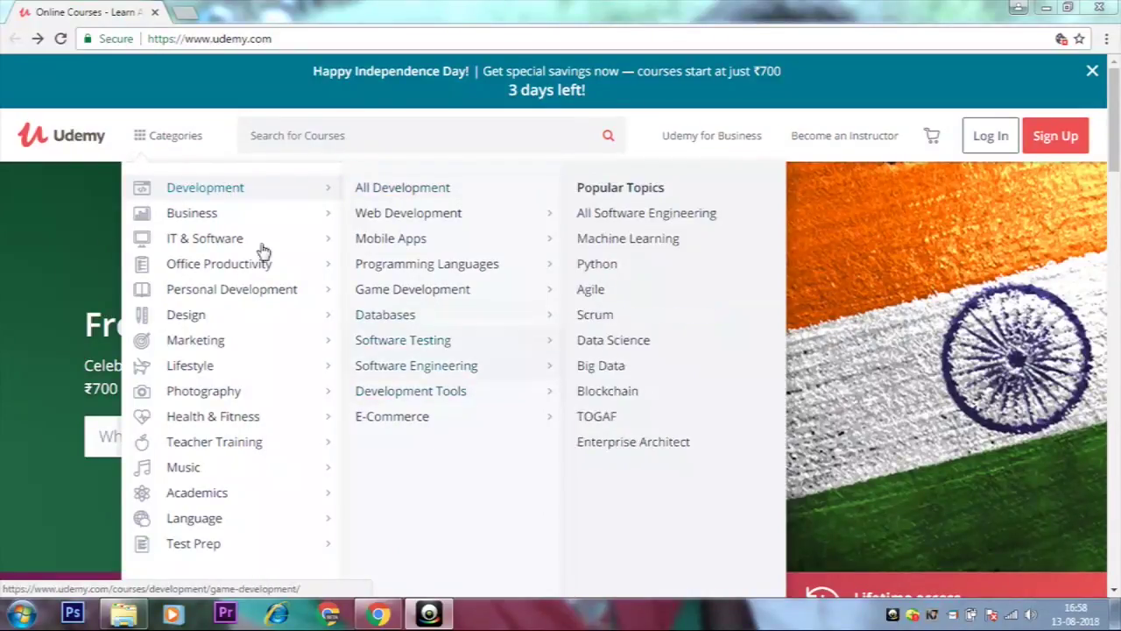
{"action": "mouse_move", "coordinate": [220, 220]}
{"action": "mouse_move", "coordinate": [382, 243]}
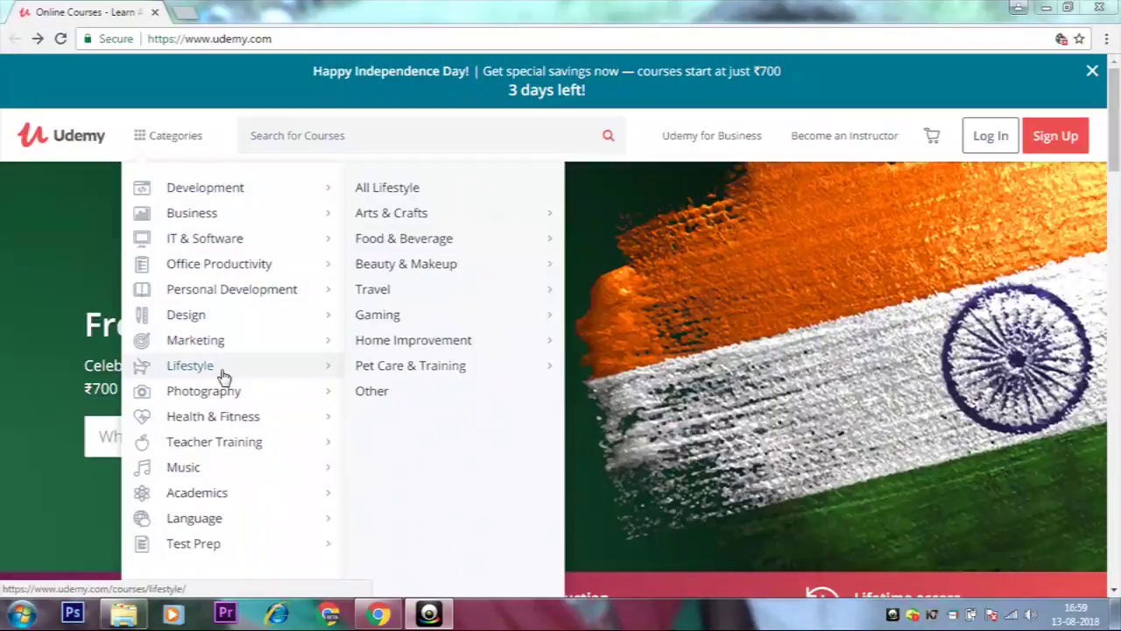
{"action": "mouse_move", "coordinate": [212, 419]}
{"action": "mouse_move", "coordinate": [233, 456]}
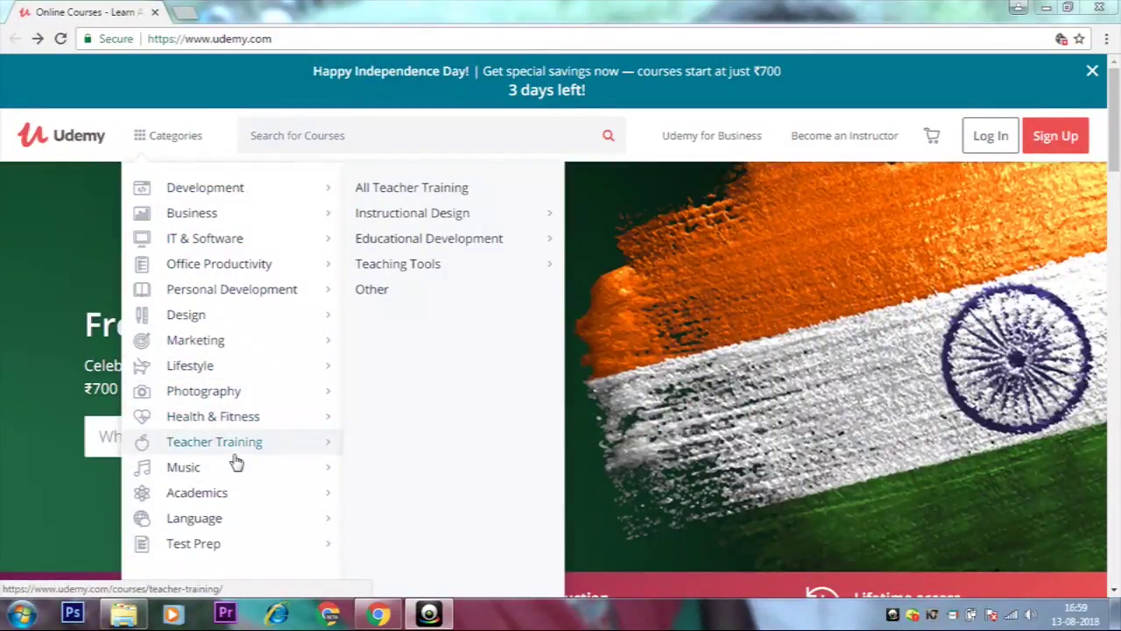
{"action": "mouse_move", "coordinate": [227, 342]}
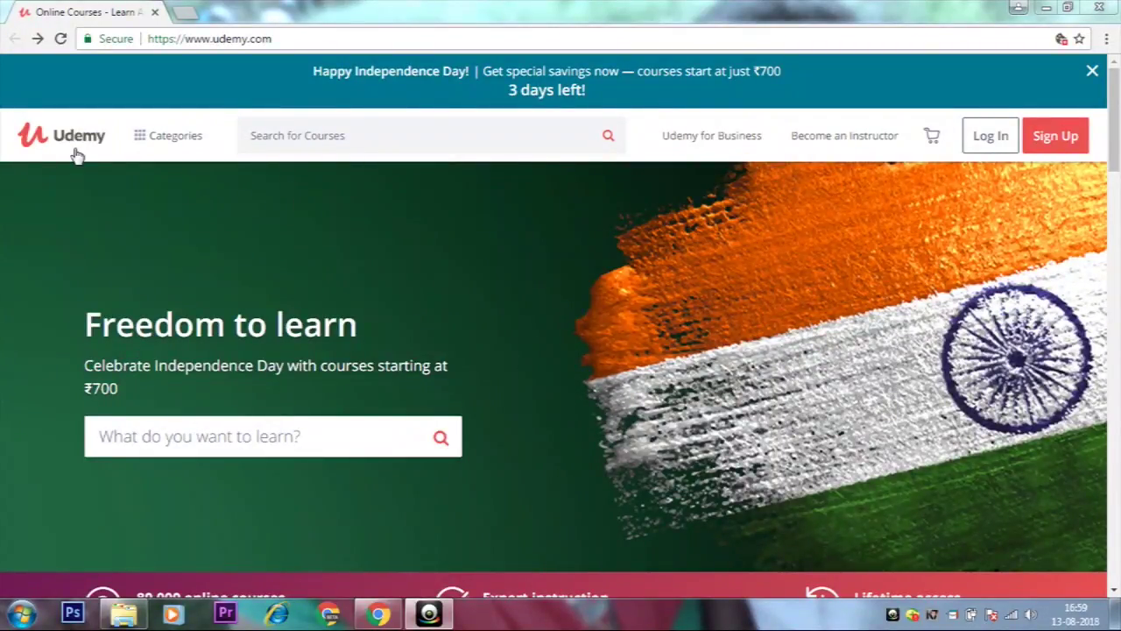
Go to the Become an Instructor page, open the instructor sign-up form and review its fields
{"action": "mouse_move", "coordinate": [865, 151]}
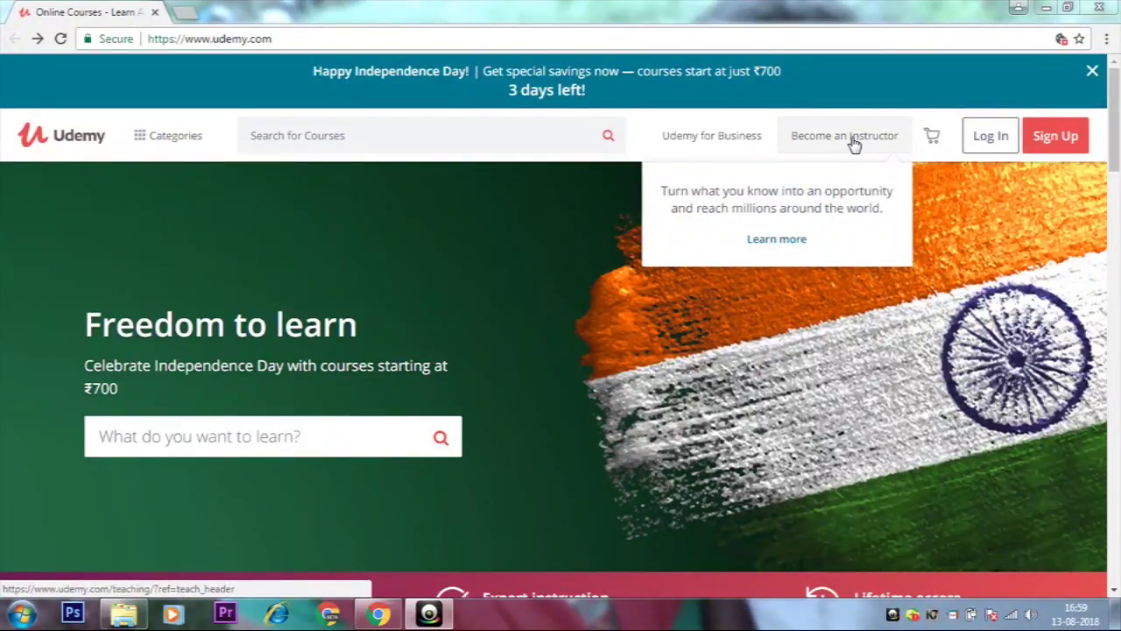
{"action": "left_click", "coordinate": [860, 142]}
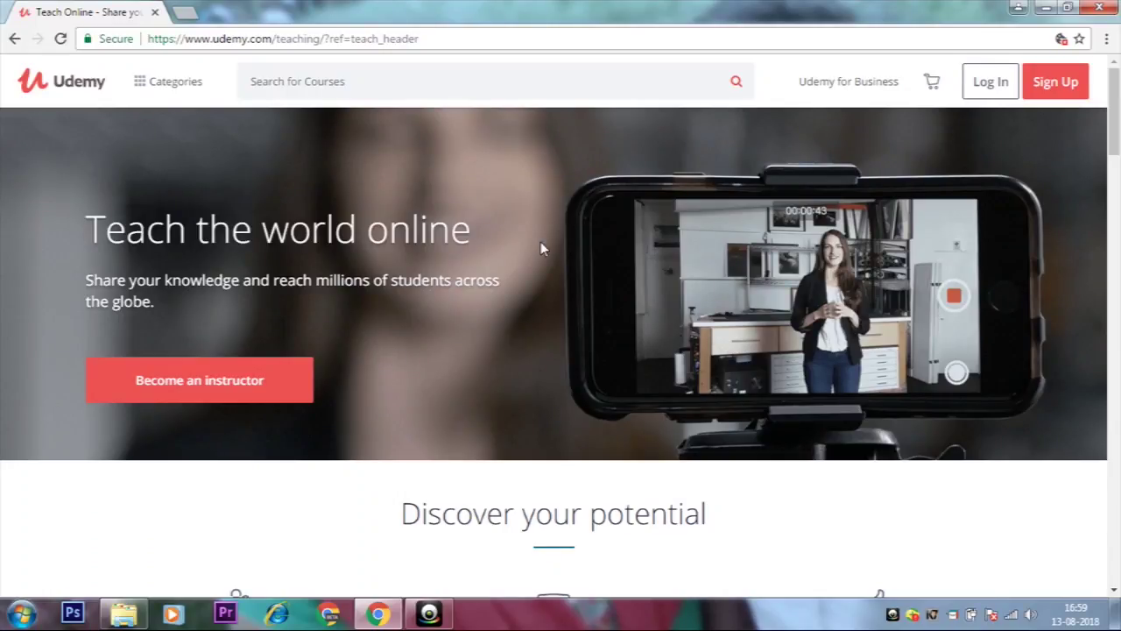
{"action": "left_click", "coordinate": [210, 394]}
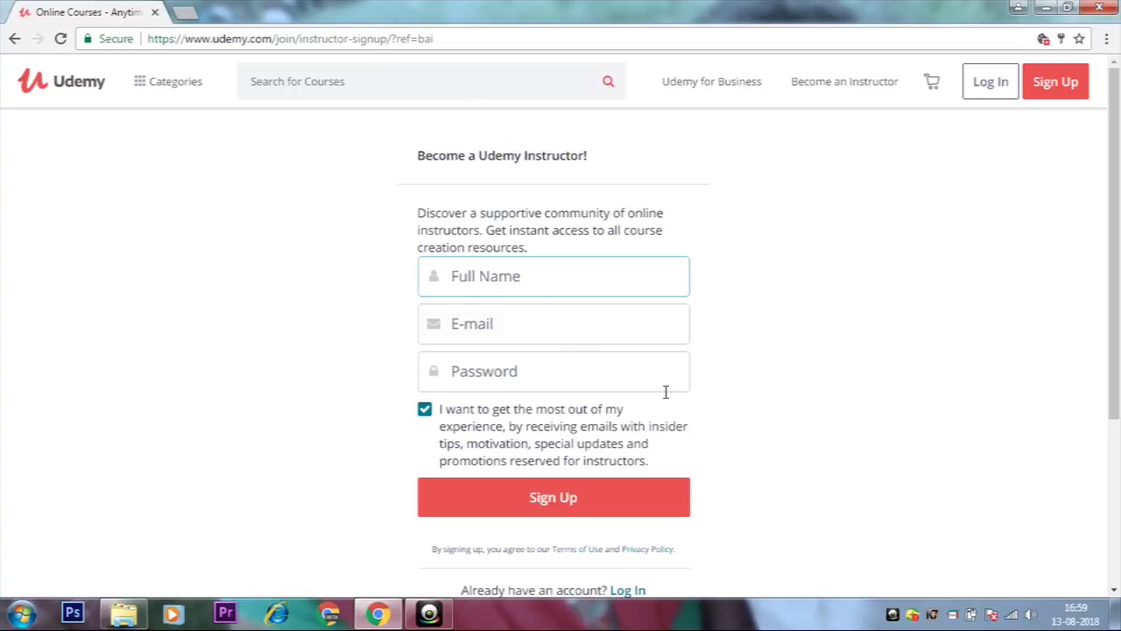
{"action": "scroll", "coordinate": [775, 408], "scroll_direction": "down", "scroll_amount": 3}
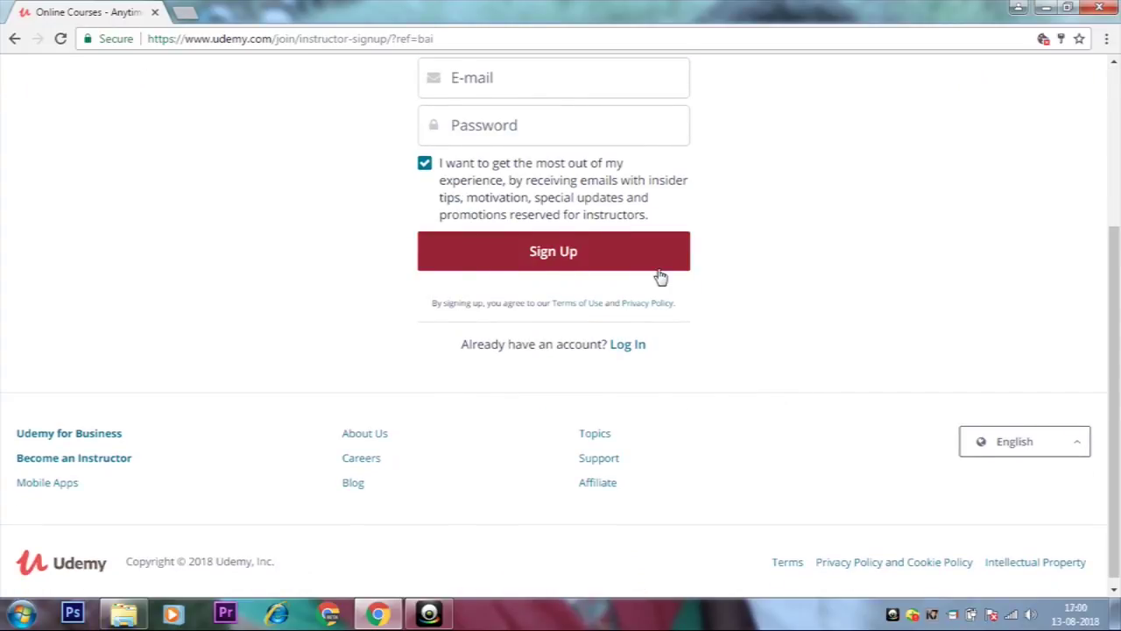
{"action": "scroll", "coordinate": [790, 311], "scroll_direction": "up", "scroll_amount": 3}
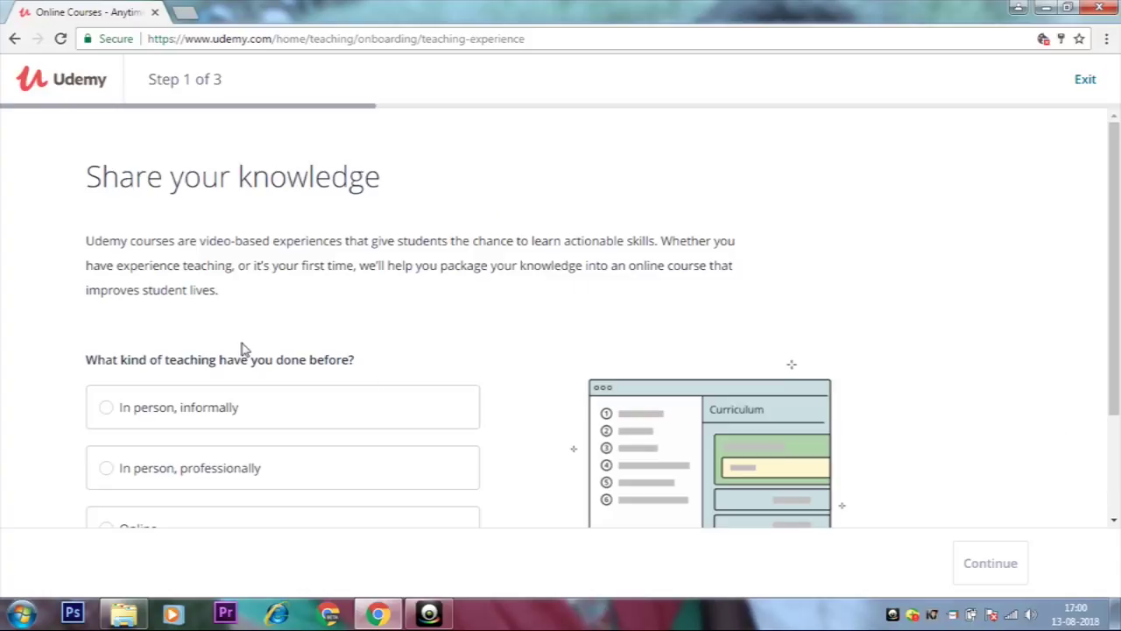
Answer the prior teaching question with "In person, professionally" and continue to the video experience question
{"action": "scroll", "coordinate": [244, 349], "scroll_direction": "down", "scroll_amount": 1}
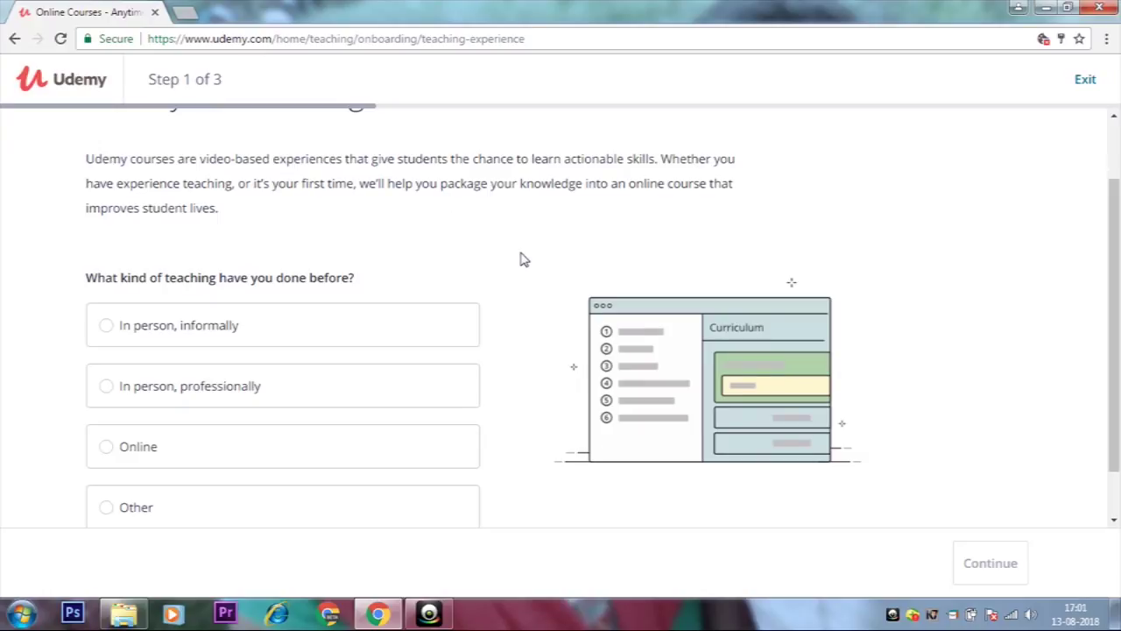
{"action": "scroll", "coordinate": [520, 257], "scroll_direction": "down", "scroll_amount": 1}
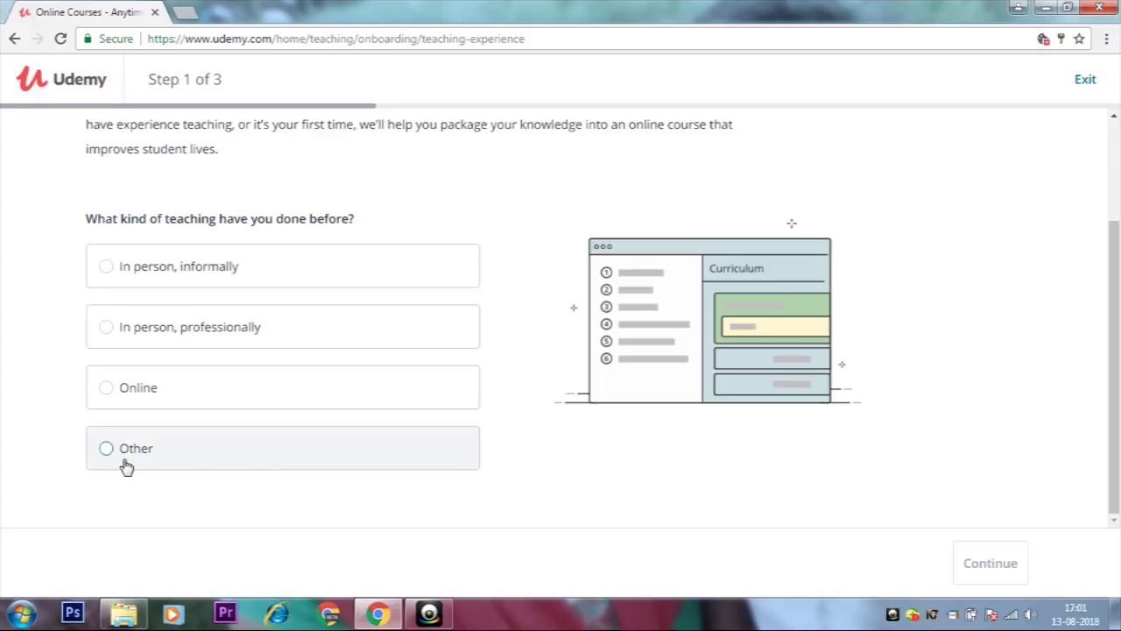
{"action": "left_click", "coordinate": [166, 336]}
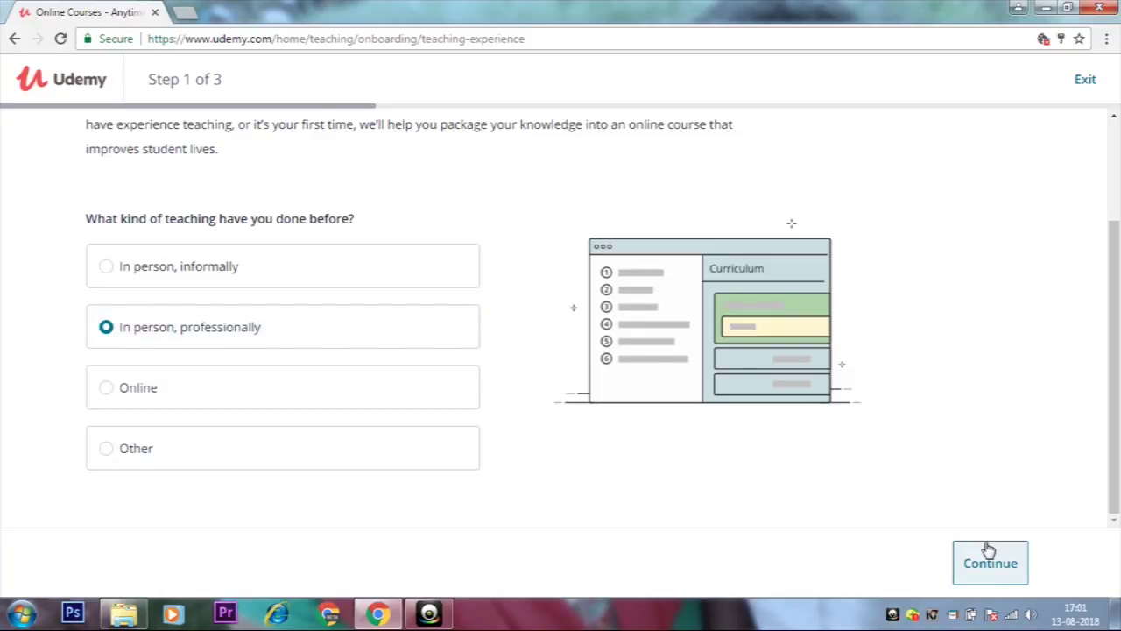
{"action": "left_click", "coordinate": [998, 574]}
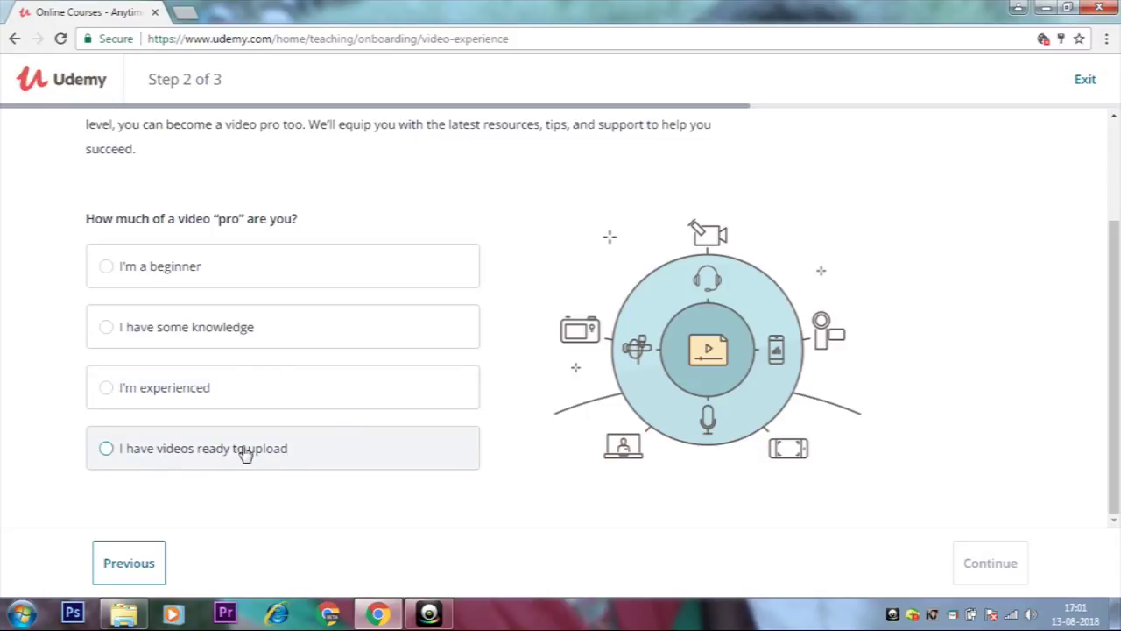
Set the video skill level to "I'm experienced" and the audience to "I have a small following", completing the onboarding survey
{"action": "left_click", "coordinate": [163, 394]}
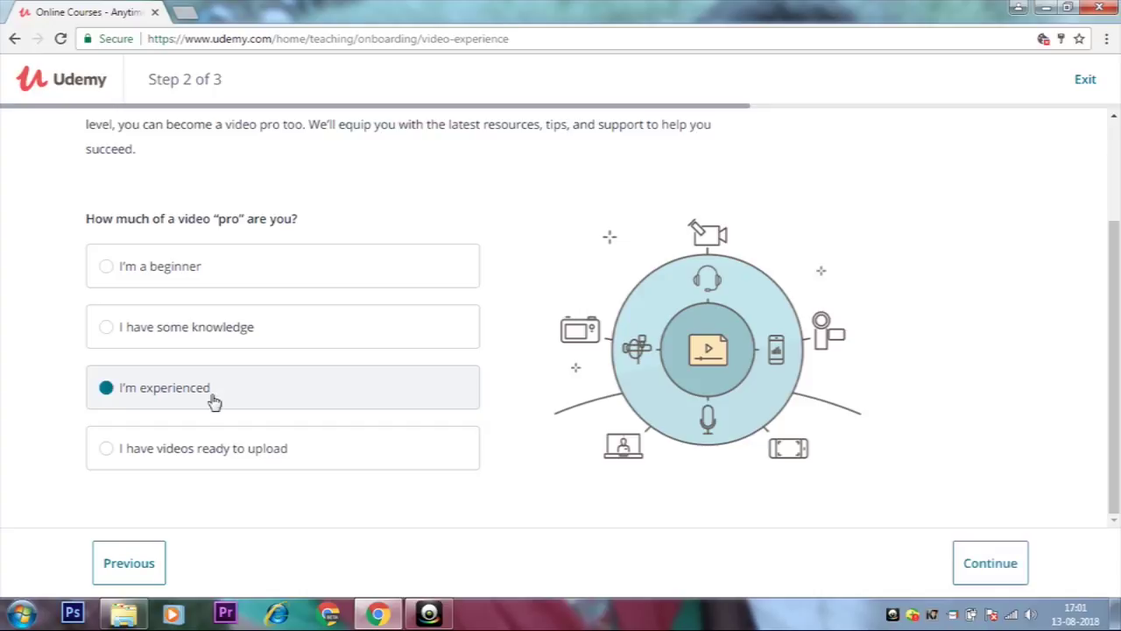
{"action": "left_click", "coordinate": [991, 564]}
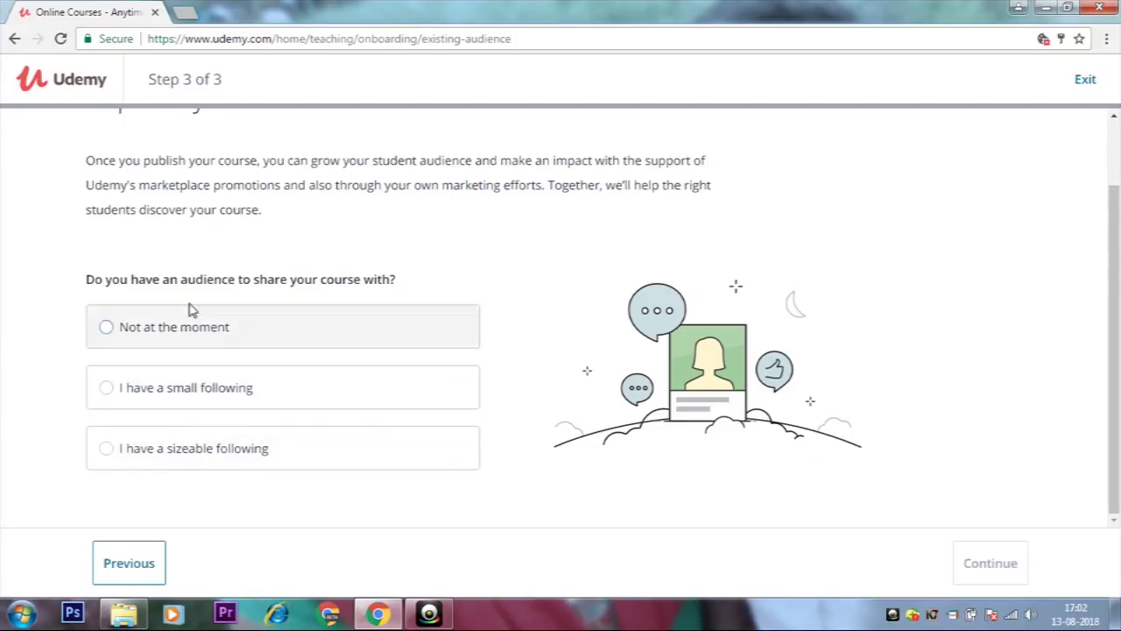
{"action": "left_click", "coordinate": [169, 396]}
{"action": "left_click", "coordinate": [1003, 565]}
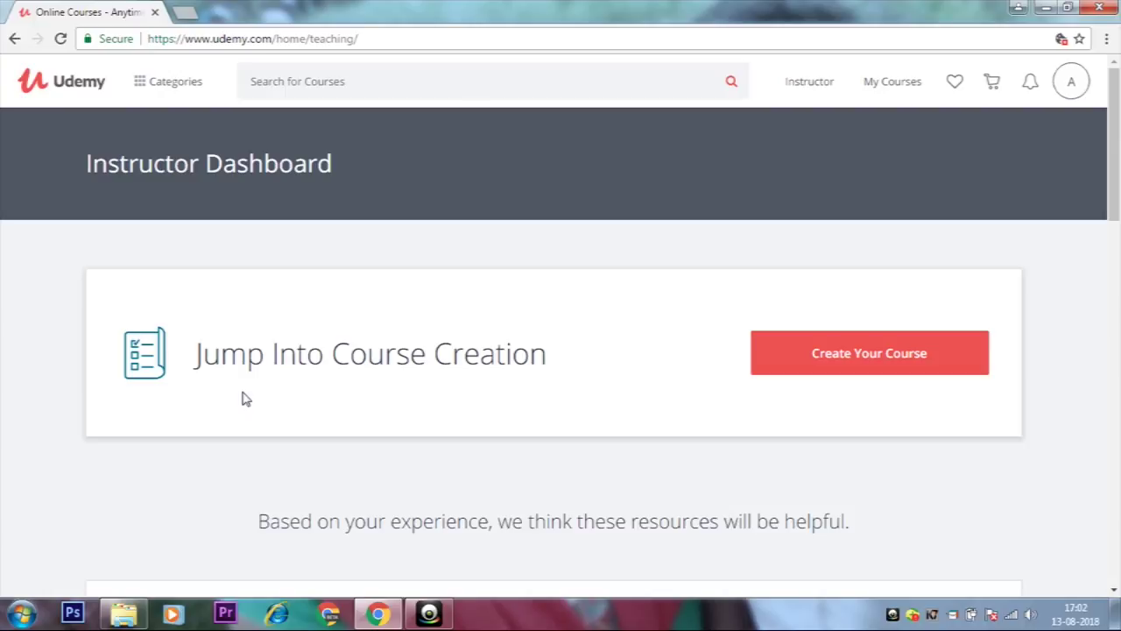
Start creating a new course from the Instructor Dashboard and choose Course as its type
{"action": "scroll", "coordinate": [578, 415], "scroll_direction": "down", "scroll_amount": 3}
{"action": "scroll", "coordinate": [578, 416], "scroll_direction": "up", "scroll_amount": 3}
{"action": "scroll", "coordinate": [578, 415], "scroll_direction": "down", "scroll_amount": 8}
{"action": "scroll", "coordinate": [580, 420], "scroll_direction": "down", "scroll_amount": 2}
{"action": "scroll", "coordinate": [579, 420], "scroll_direction": "up", "scroll_amount": 5}
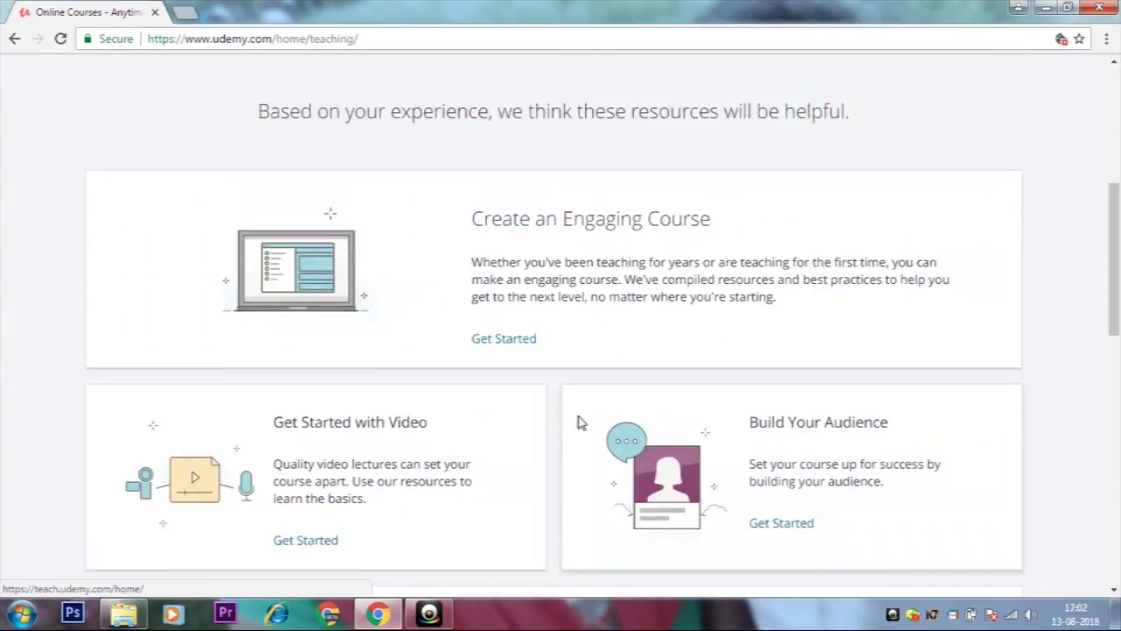
{"action": "scroll", "coordinate": [589, 443], "scroll_direction": "up", "scroll_amount": 5}
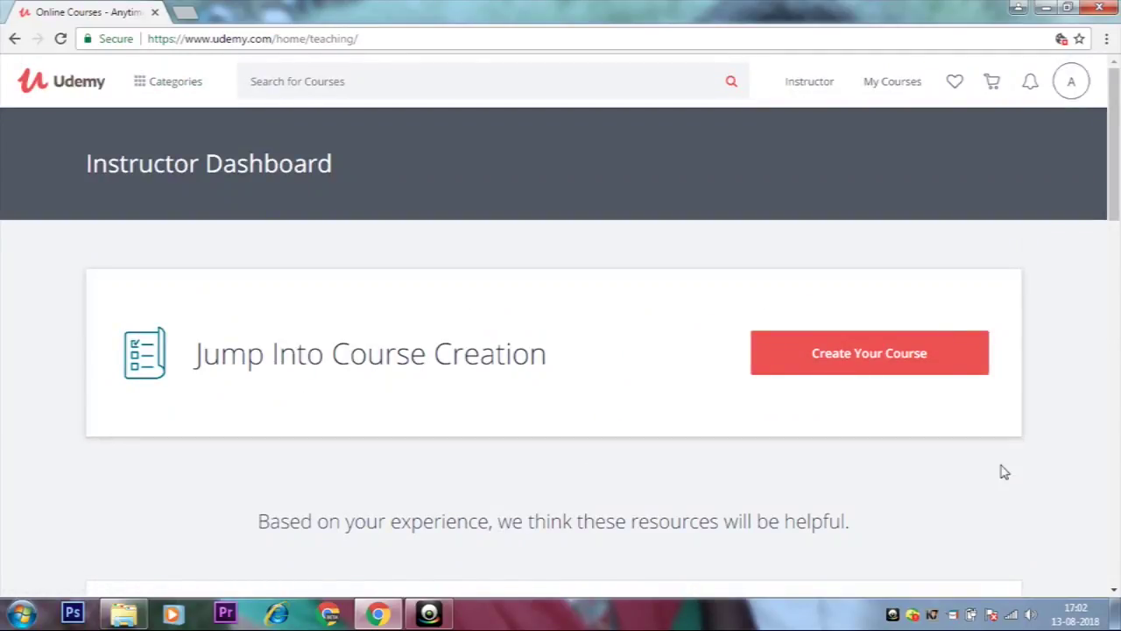
{"action": "left_click", "coordinate": [875, 371]}
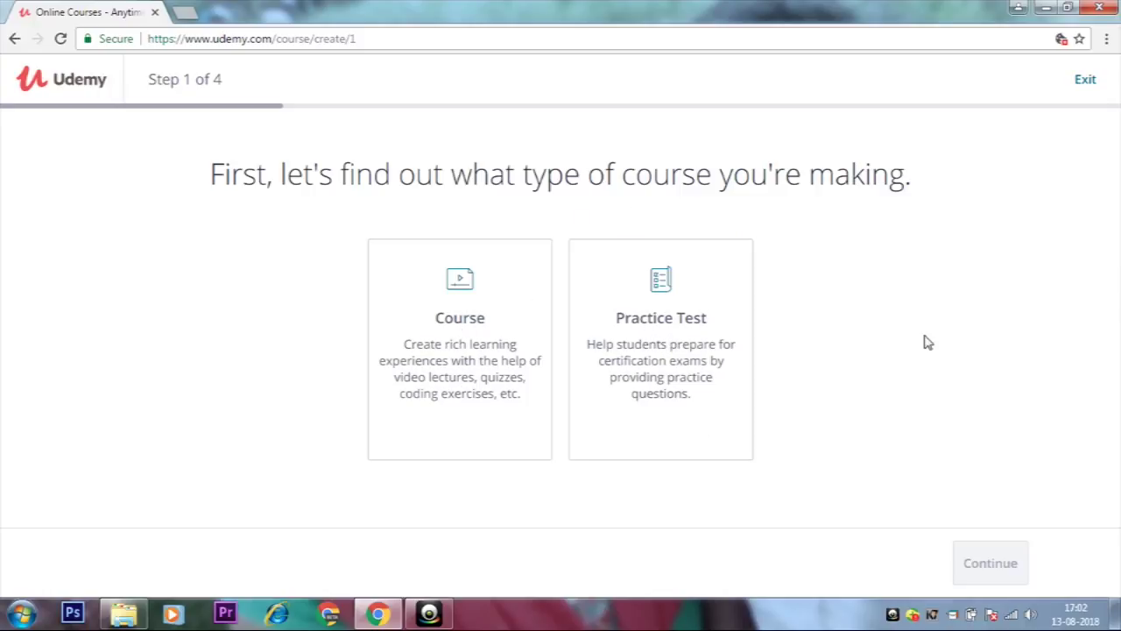
{"action": "left_click", "coordinate": [447, 350]}
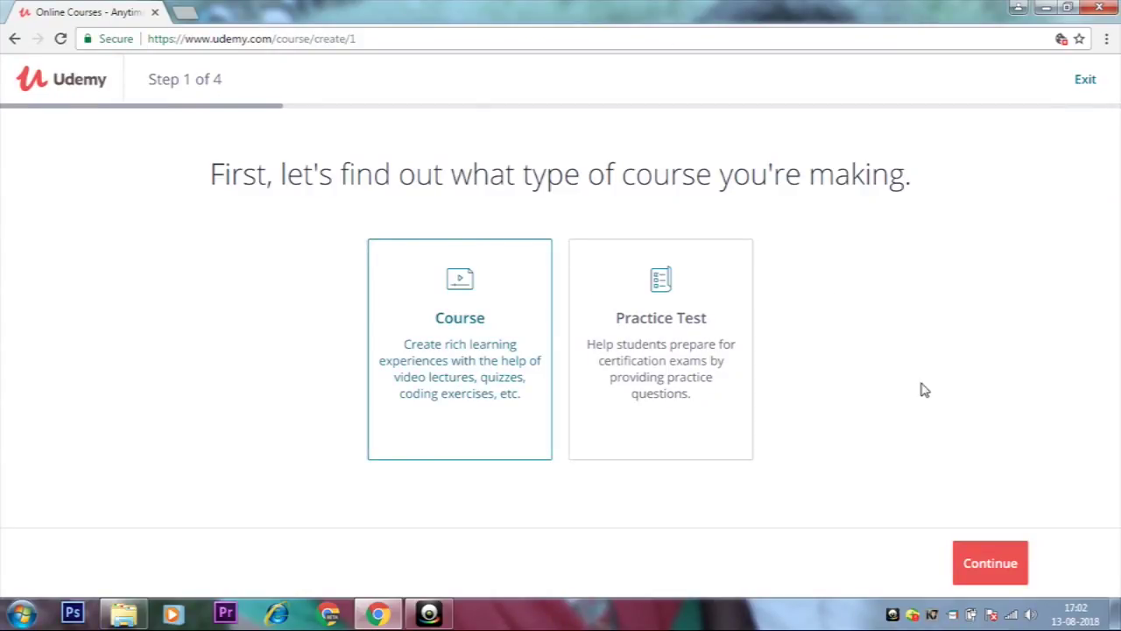
{"action": "left_click", "coordinate": [982, 565]}
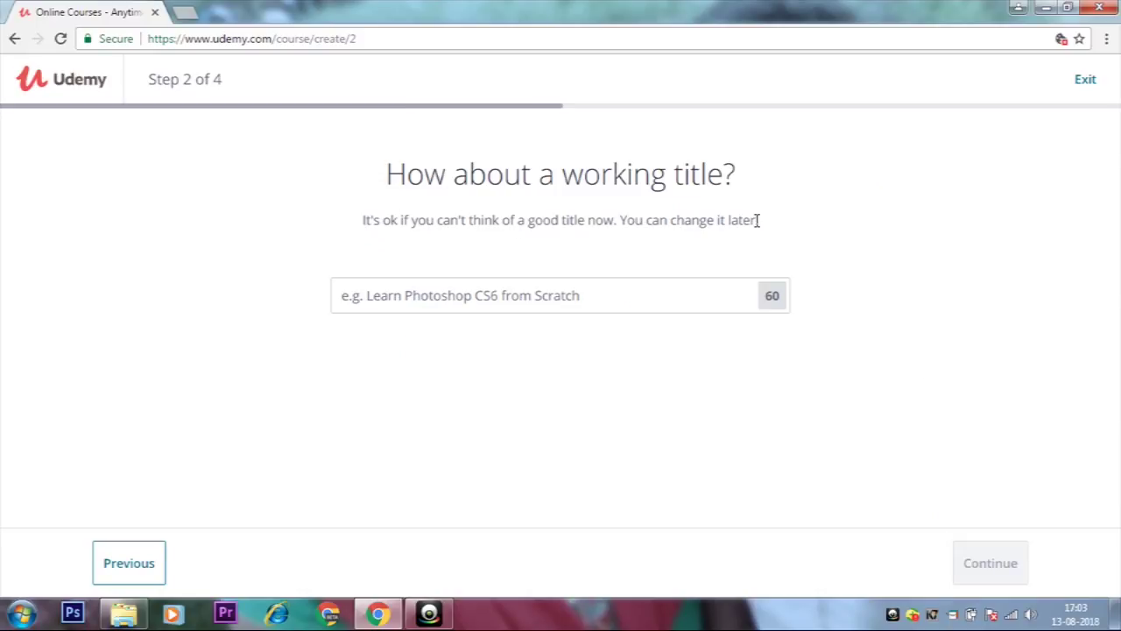
Enter "Online Job" as the course's working title and continue to the category question
{"action": "left_click", "coordinate": [552, 302]}
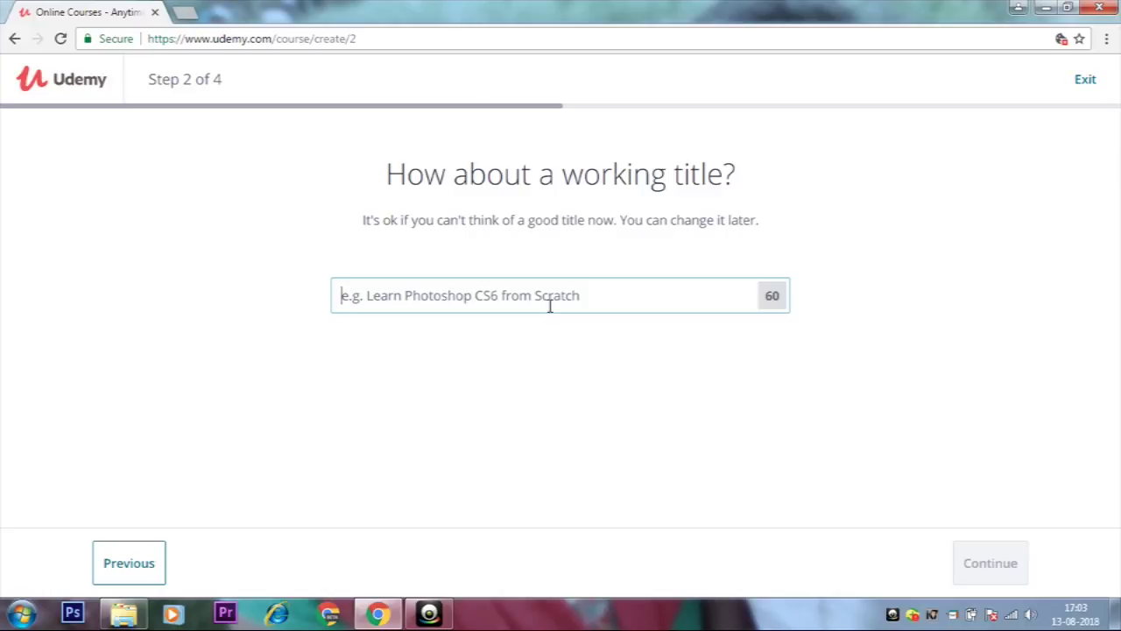
{"action": "type", "text": "Onlin"}
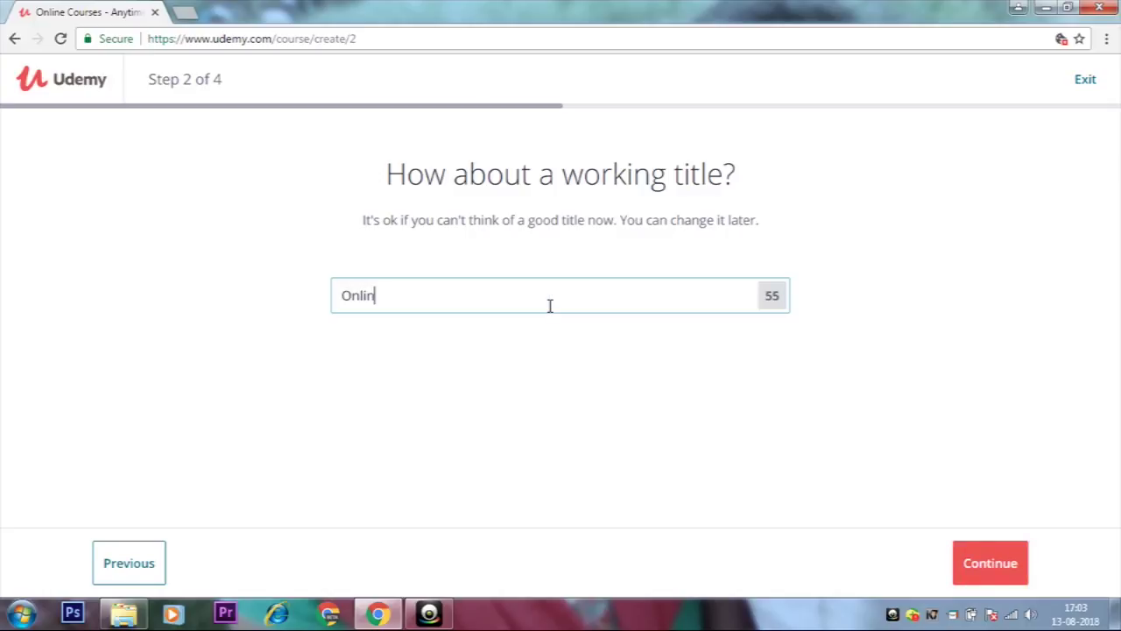
{"action": "type", "text": "e Job"}
{"action": "left_click", "coordinate": [988, 574]}
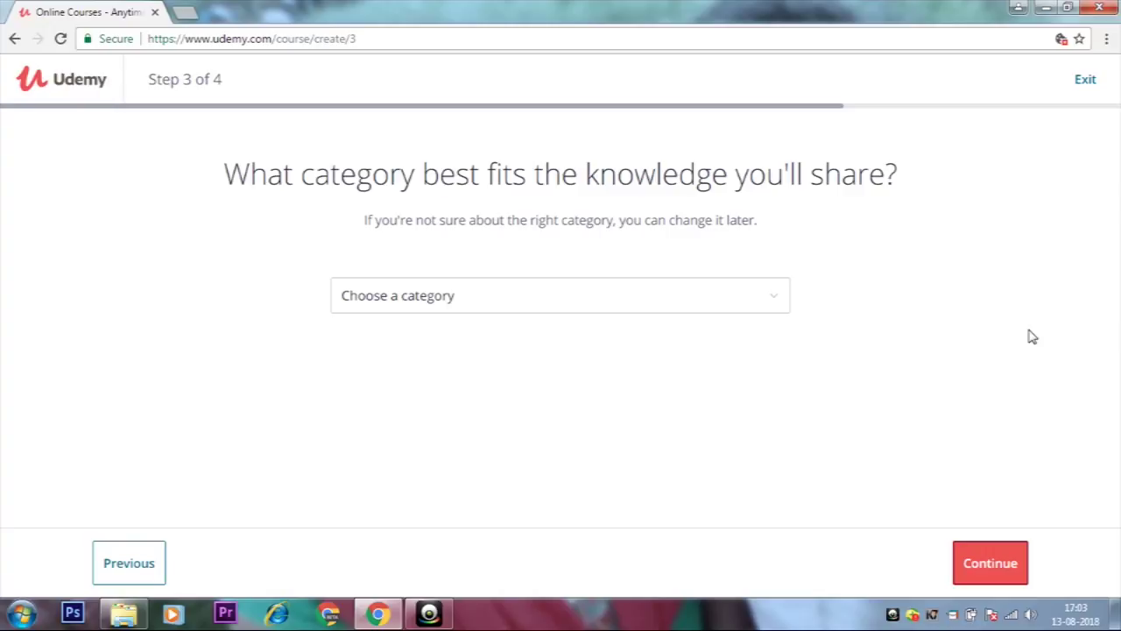
Choose Business as the course category and continue to the weekly time question
{"action": "left_click", "coordinate": [718, 303]}
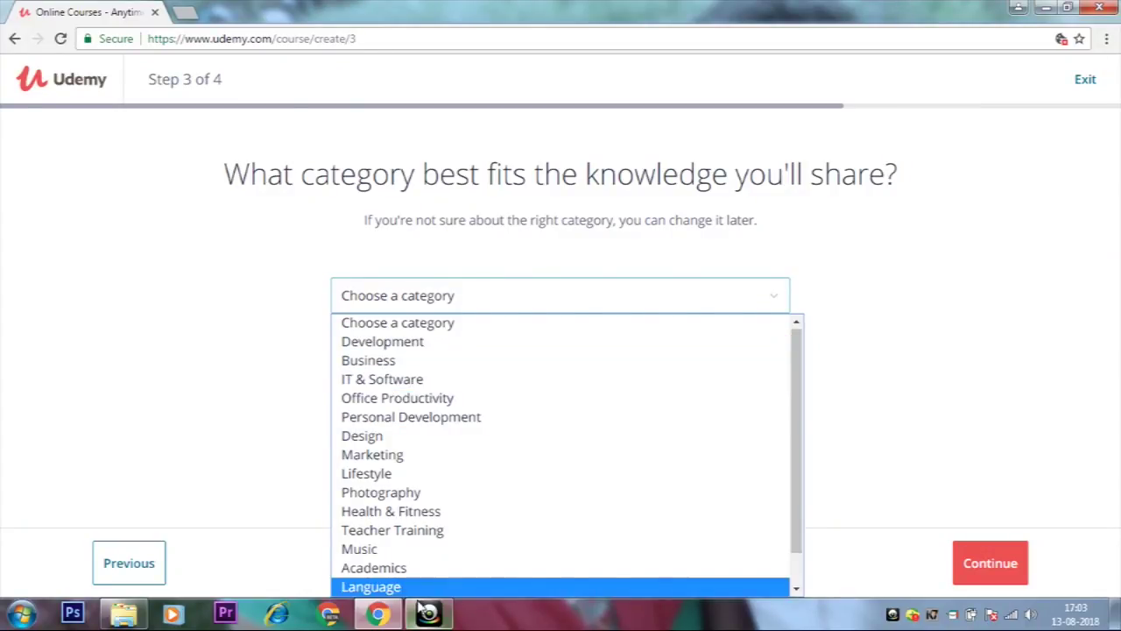
{"action": "left_click", "coordinate": [407, 361]}
{"action": "left_click", "coordinate": [1009, 566]}
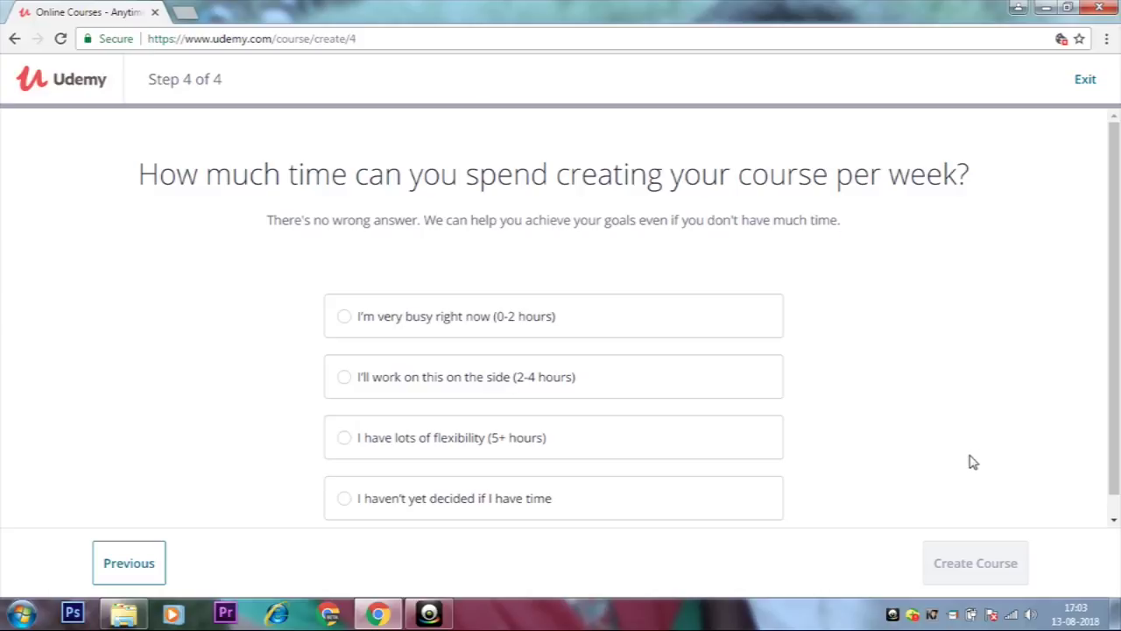
Set the weekly time commitment to "I'll work on this on the side (2-4 hours)" and create the course
{"action": "scroll", "coordinate": [967, 455], "scroll_direction": "down", "scroll_amount": 1}
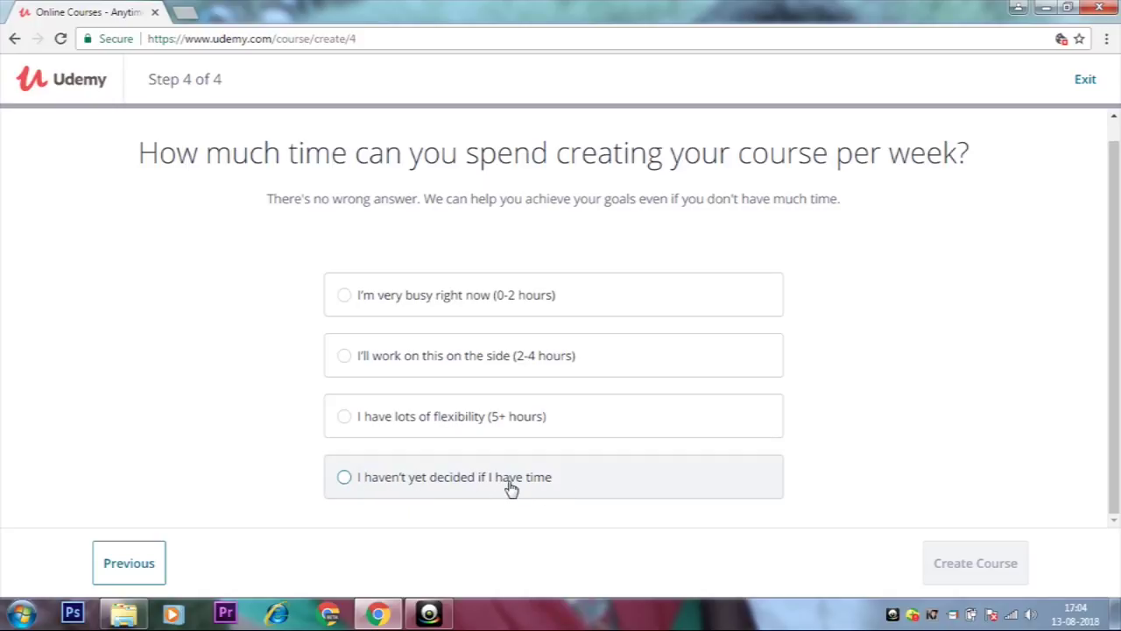
{"action": "left_click", "coordinate": [464, 359]}
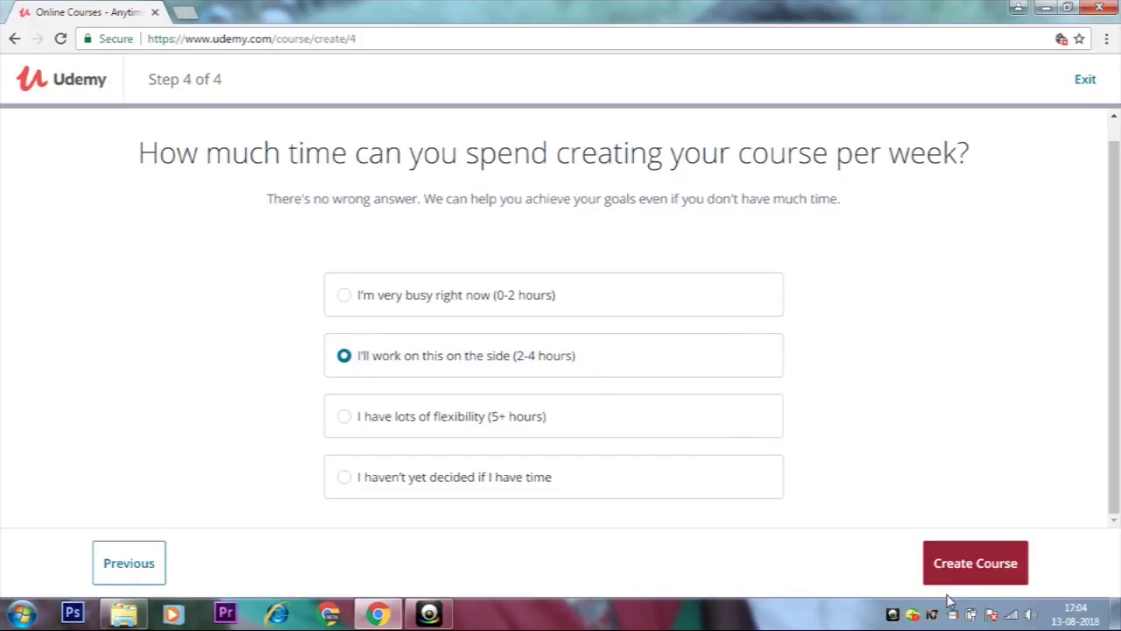
{"action": "left_click", "coordinate": [969, 573]}
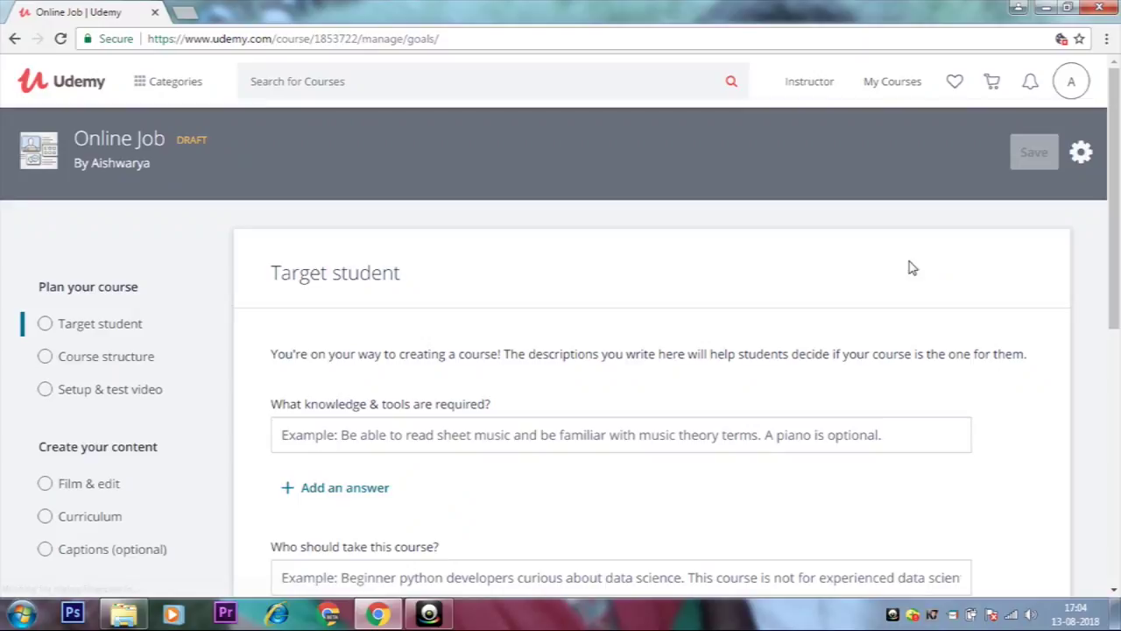
Review the Target student questions on required knowledge and tools, who should take the course, and what students will achieve
{"action": "scroll", "coordinate": [709, 481], "scroll_direction": "down", "scroll_amount": 2}
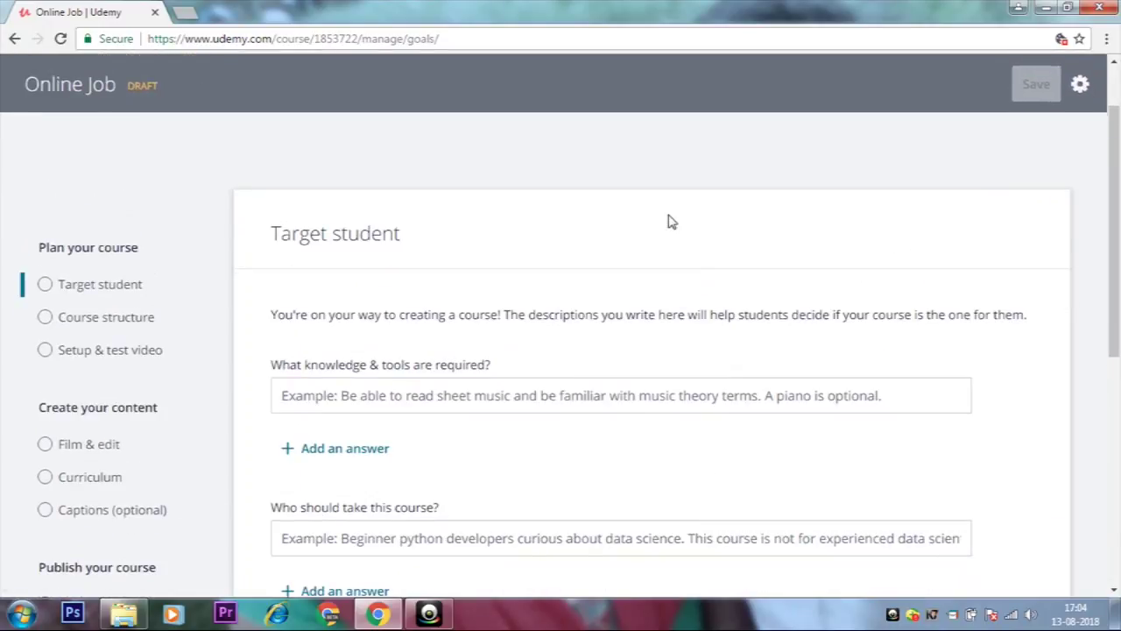
{"action": "scroll", "coordinate": [696, 355], "scroll_direction": "down", "scroll_amount": 2}
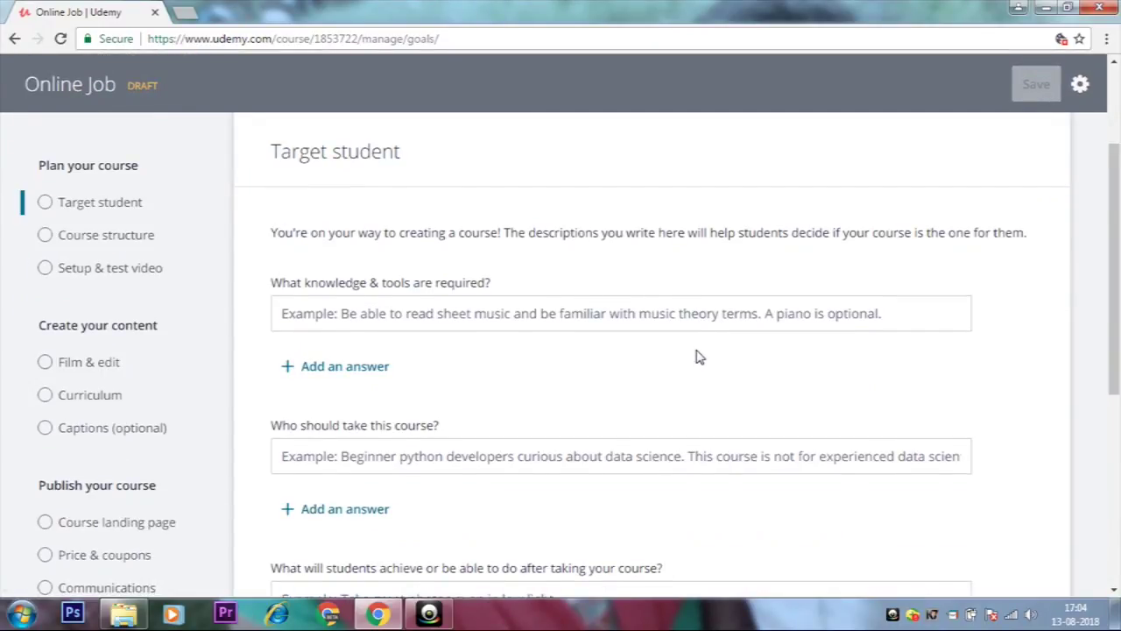
{"action": "scroll", "coordinate": [699, 356], "scroll_direction": "up", "scroll_amount": 2}
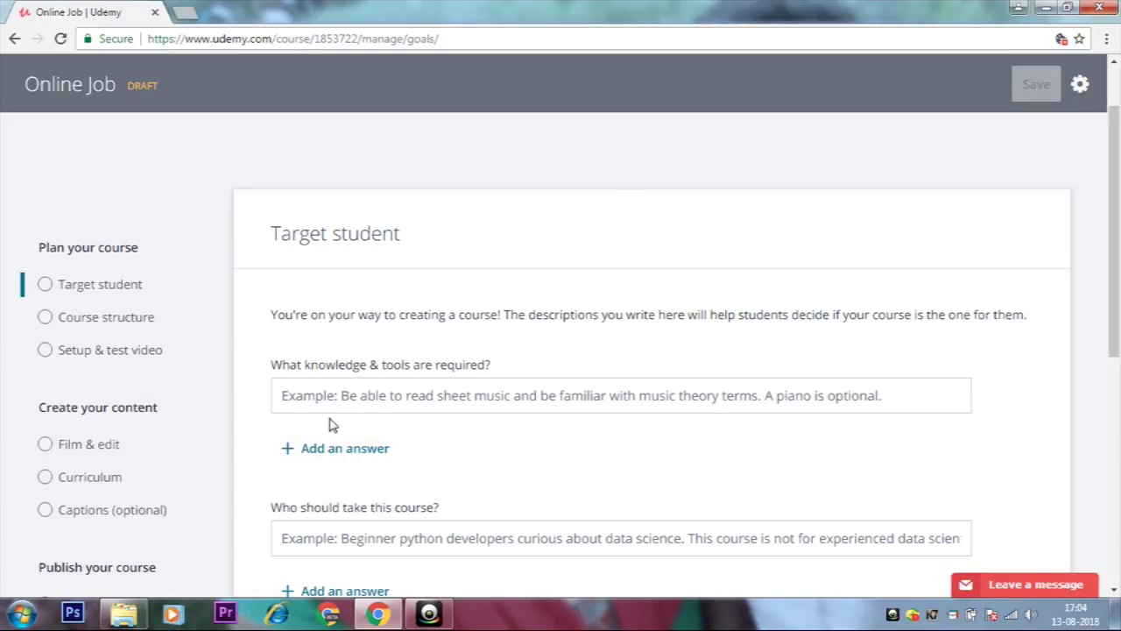
{"action": "scroll", "coordinate": [736, 492], "scroll_direction": "down", "scroll_amount": 2}
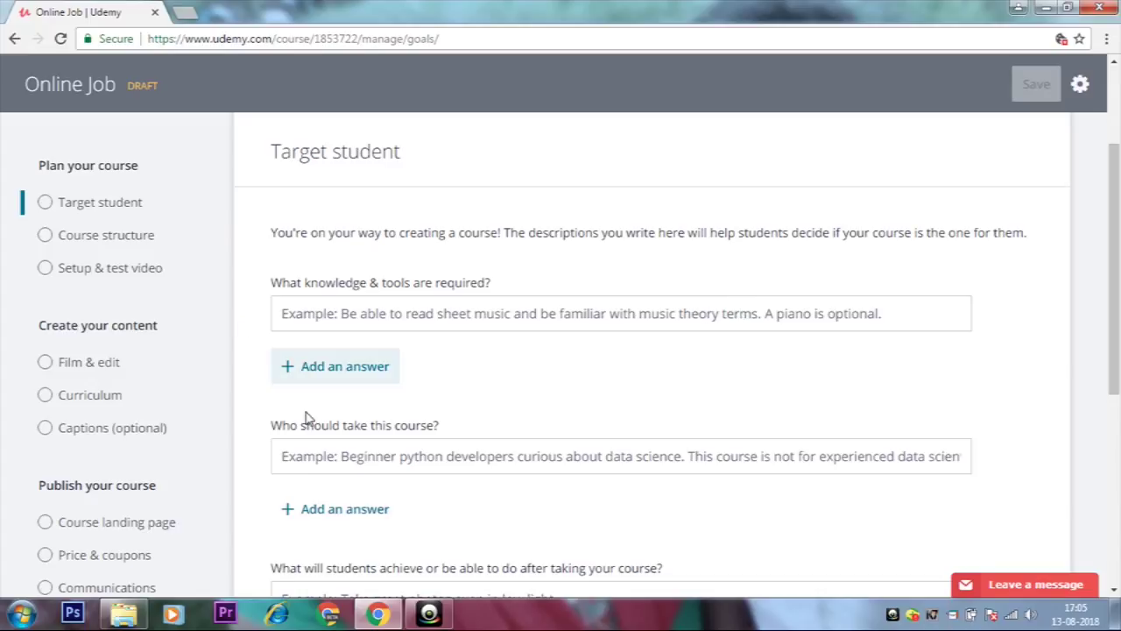
{"action": "scroll", "coordinate": [326, 440], "scroll_direction": "down", "scroll_amount": 1}
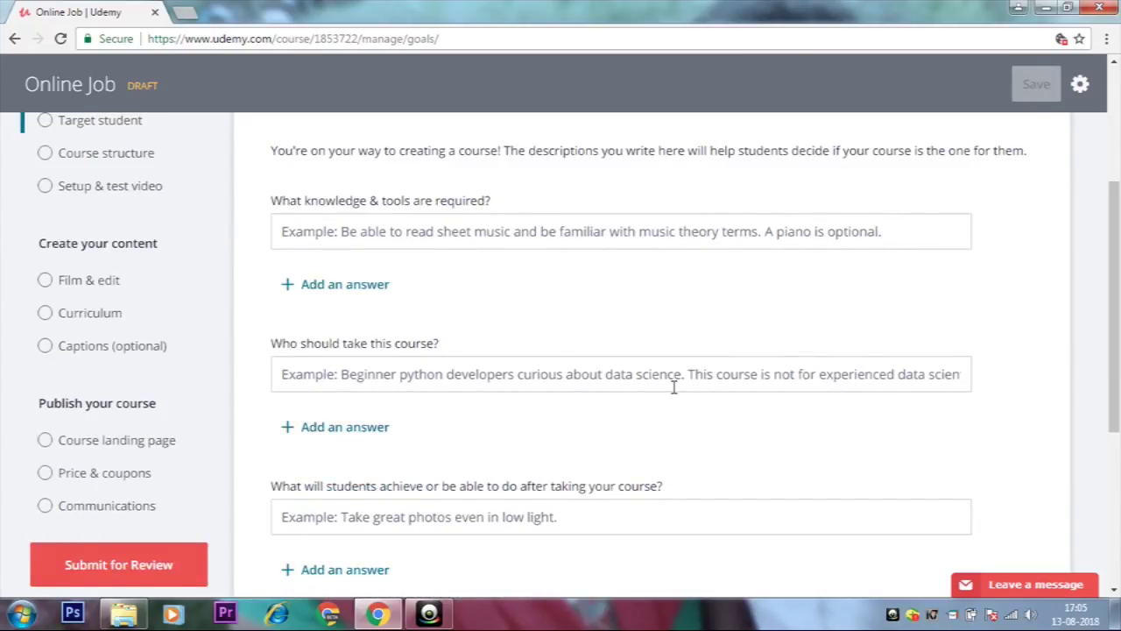
{"action": "scroll", "coordinate": [671, 388], "scroll_direction": "down", "scroll_amount": 2}
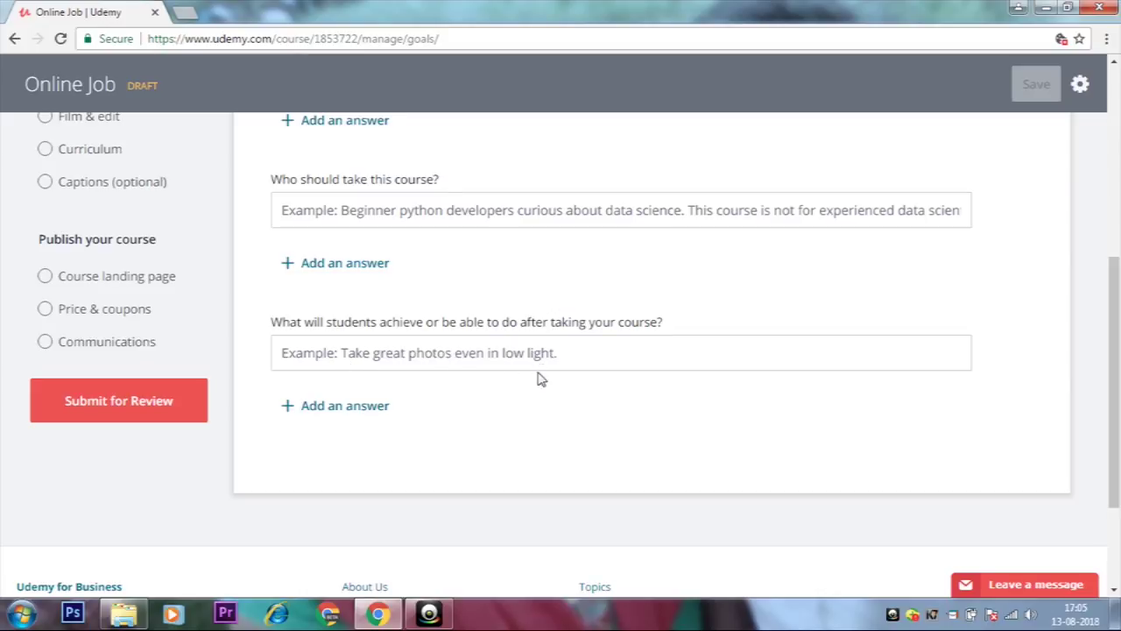
Open the Course structure page of the draft course and read through its tips and requirements
{"action": "scroll", "coordinate": [535, 386], "scroll_direction": "up", "scroll_amount": 5}
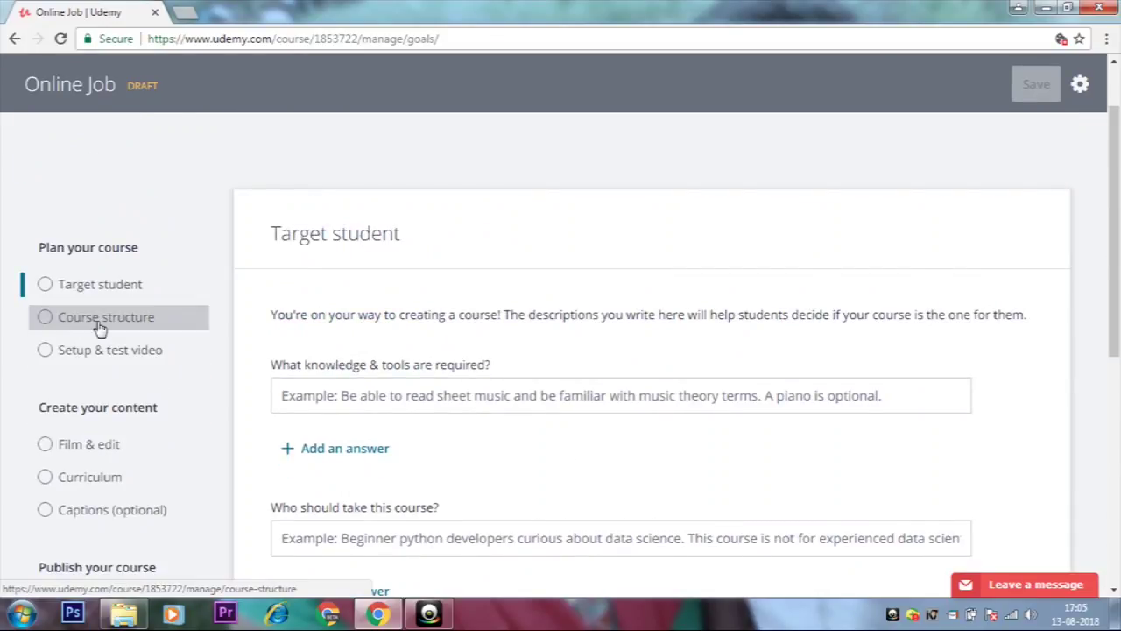
{"action": "left_click", "coordinate": [99, 320]}
{"action": "scroll", "coordinate": [665, 438], "scroll_direction": "down", "scroll_amount": 5}
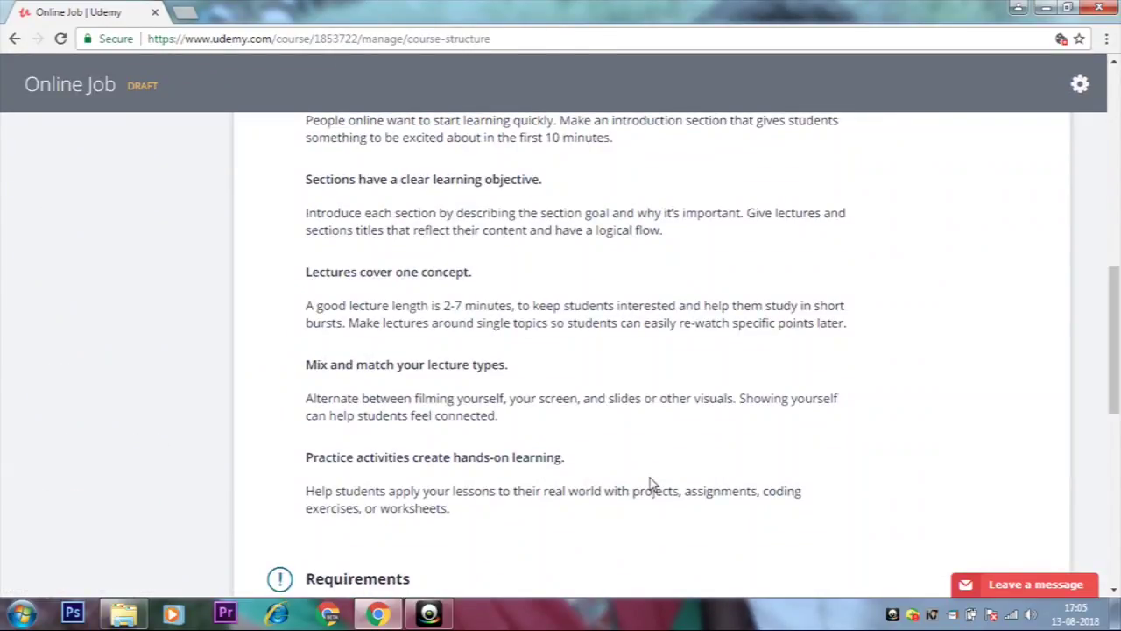
{"action": "scroll", "coordinate": [650, 484], "scroll_direction": "down", "scroll_amount": 3}
{"action": "scroll", "coordinate": [650, 484], "scroll_direction": "down", "scroll_amount": 3}
Open the Setup & test video page and examine its advice on recording equipment, audio and studio arrangement
{"action": "scroll", "coordinate": [648, 477], "scroll_direction": "up", "scroll_amount": 8}
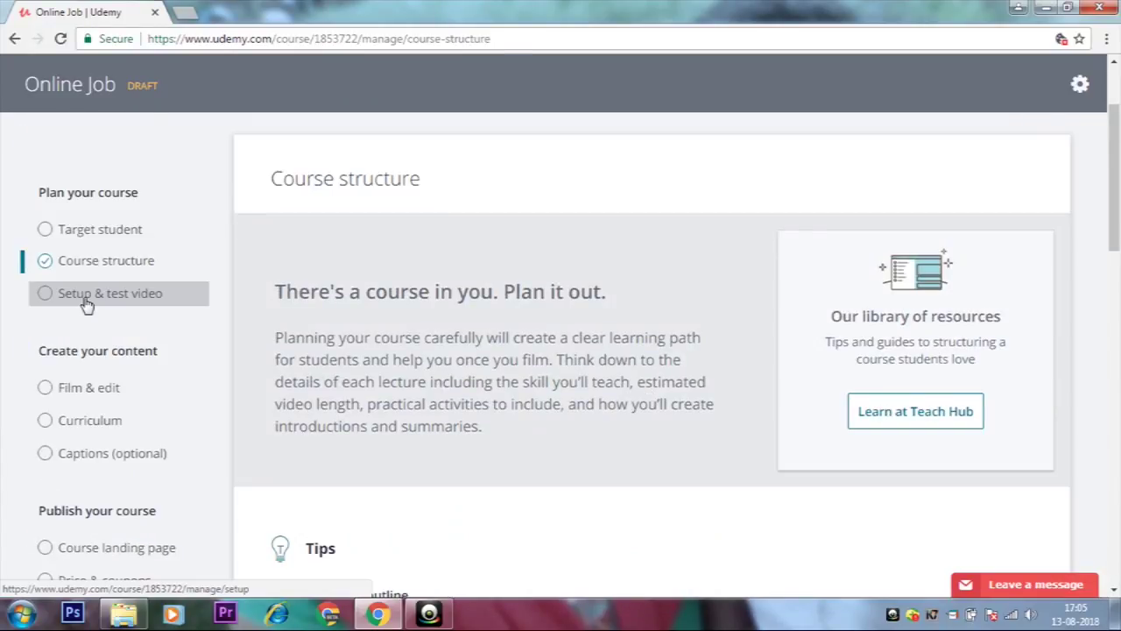
{"action": "left_click", "coordinate": [86, 298]}
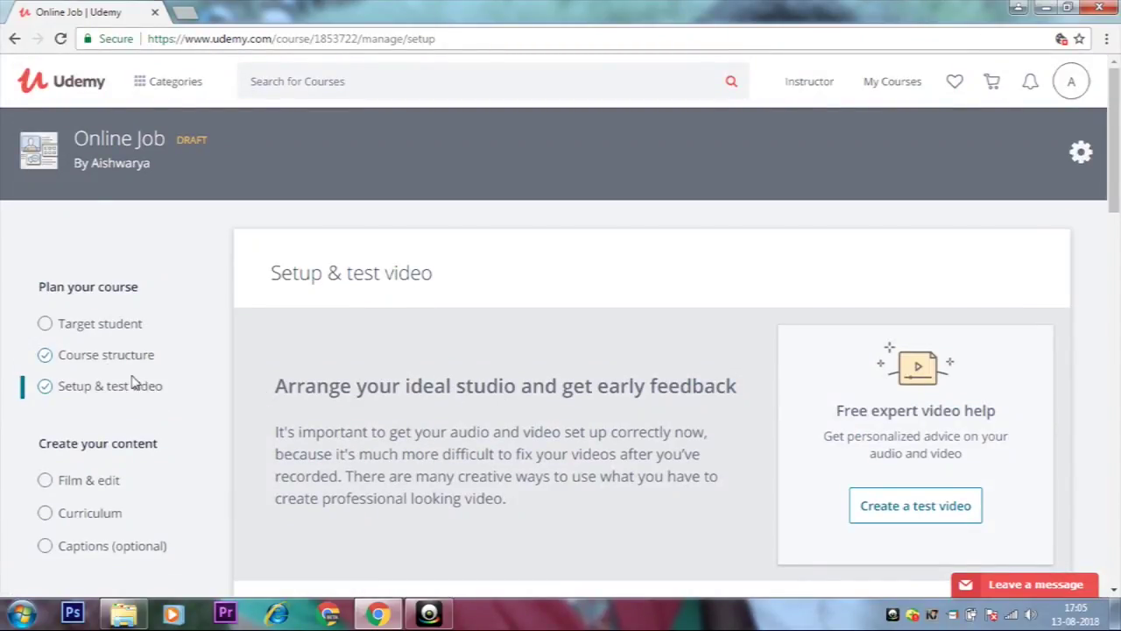
{"action": "scroll", "coordinate": [713, 375], "scroll_direction": "down", "scroll_amount": 2}
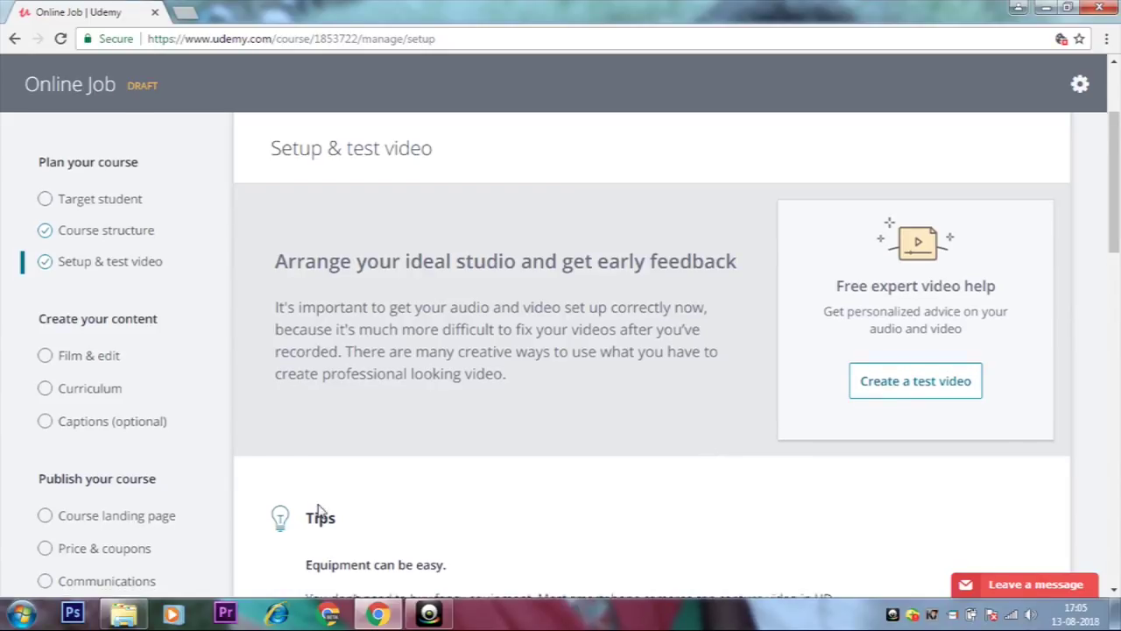
{"action": "scroll", "coordinate": [311, 491], "scroll_direction": "down", "scroll_amount": 2}
{"action": "scroll", "coordinate": [149, 276], "scroll_direction": "up", "scroll_amount": 1}
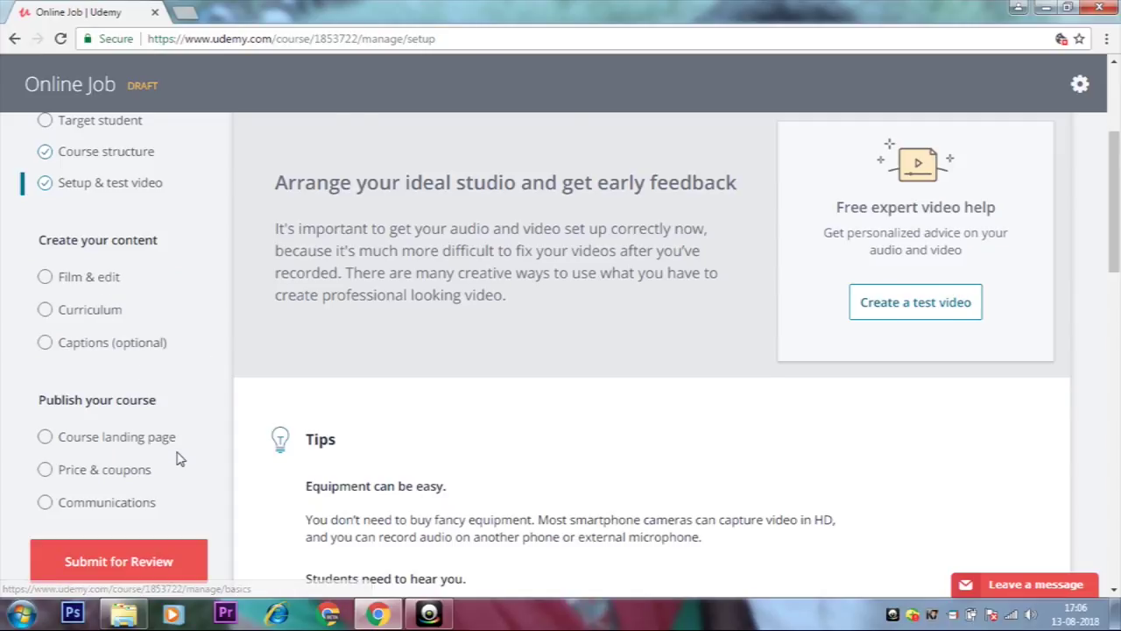
{"action": "scroll", "coordinate": [178, 457], "scroll_direction": "down", "scroll_amount": 1}
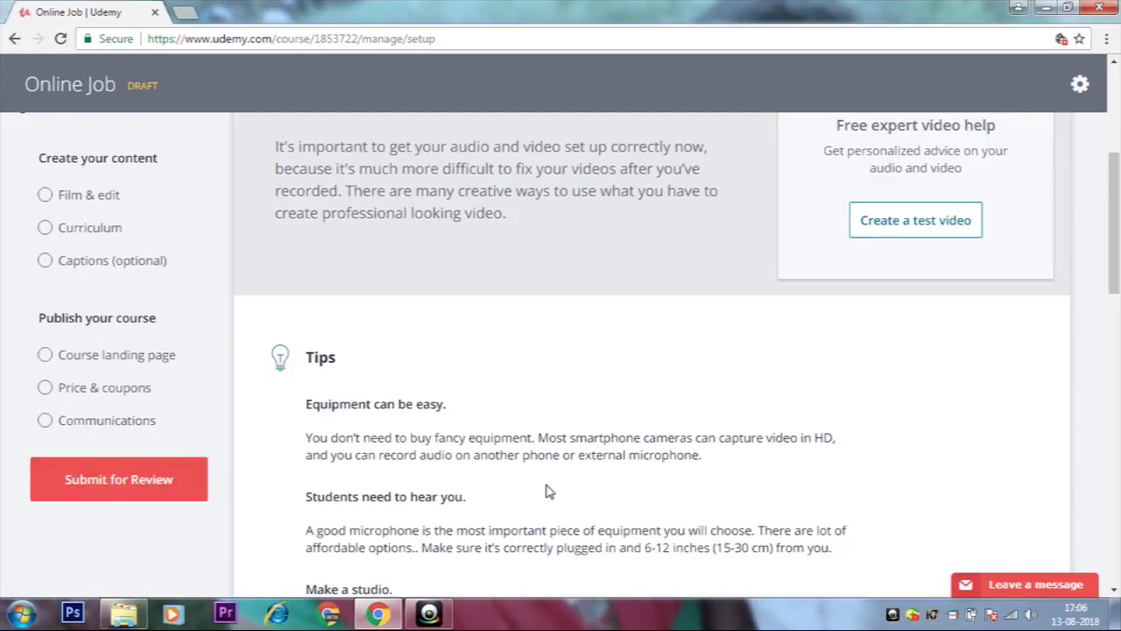
{"action": "scroll", "coordinate": [593, 438], "scroll_direction": "up", "scroll_amount": 1}
{"action": "scroll", "coordinate": [587, 442], "scroll_direction": "up", "scroll_amount": 3}
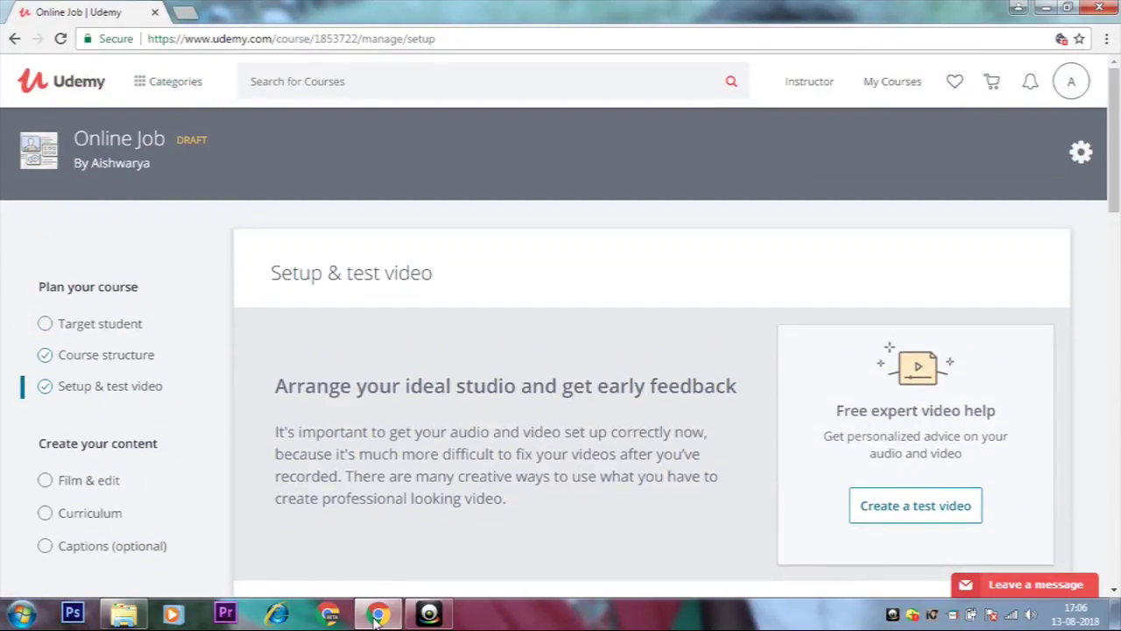